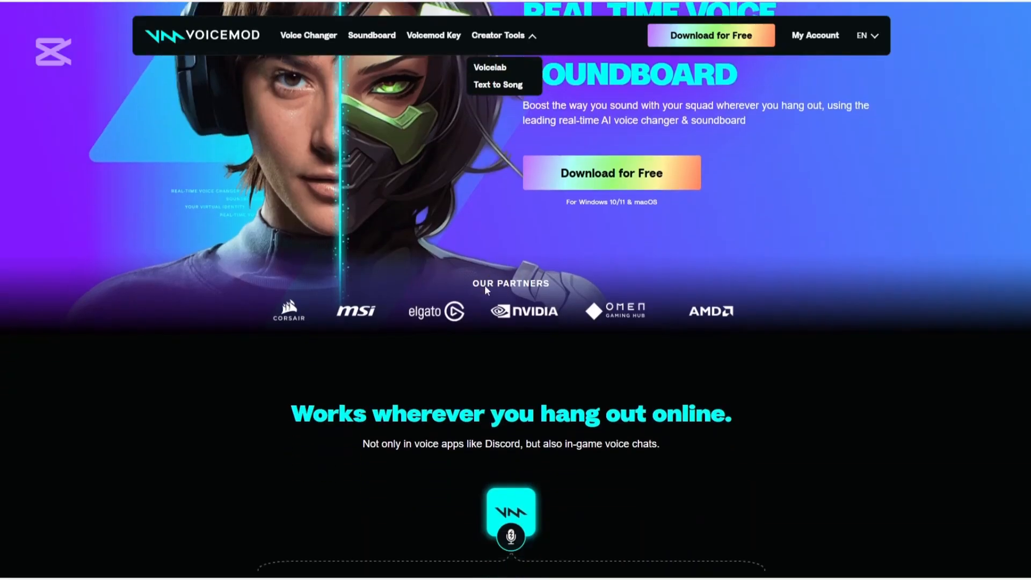
scroll(492, 290, down, 2)
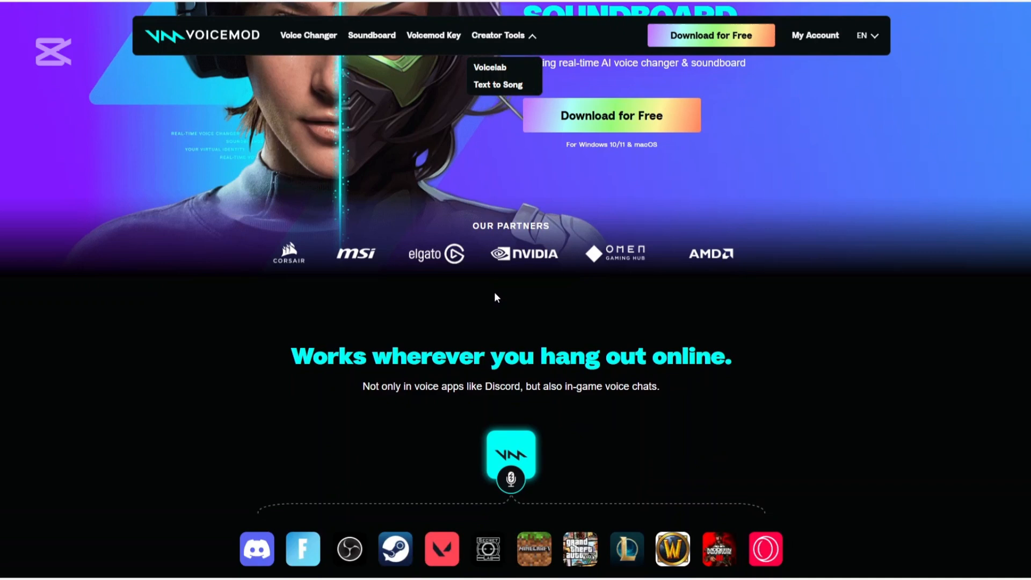
scroll(494, 294, down, 2)
scroll(495, 297, down, 2)
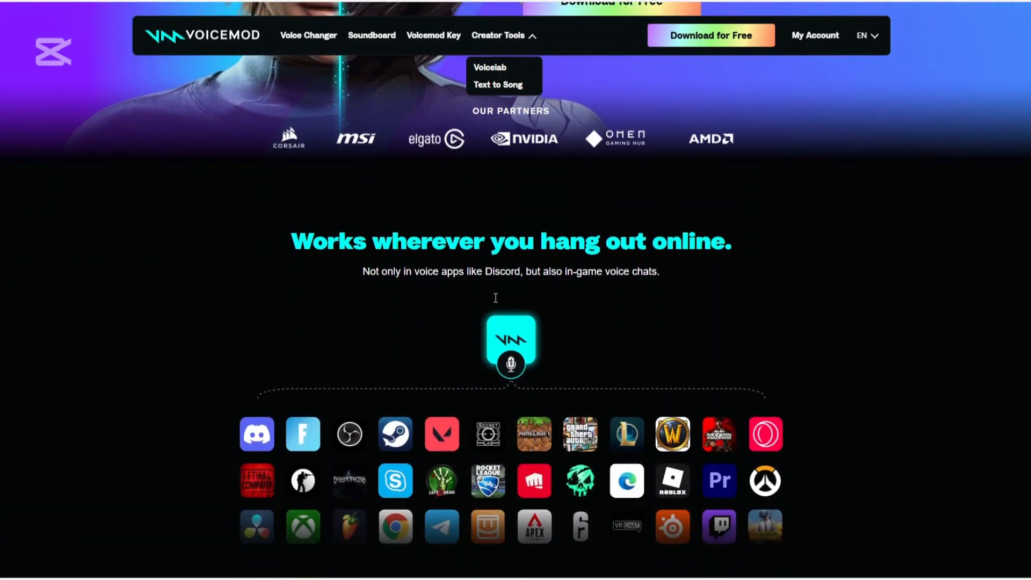
mouse_move(510, 453)
scroll(497, 329, down, 2)
scroll(497, 329, down, 2)
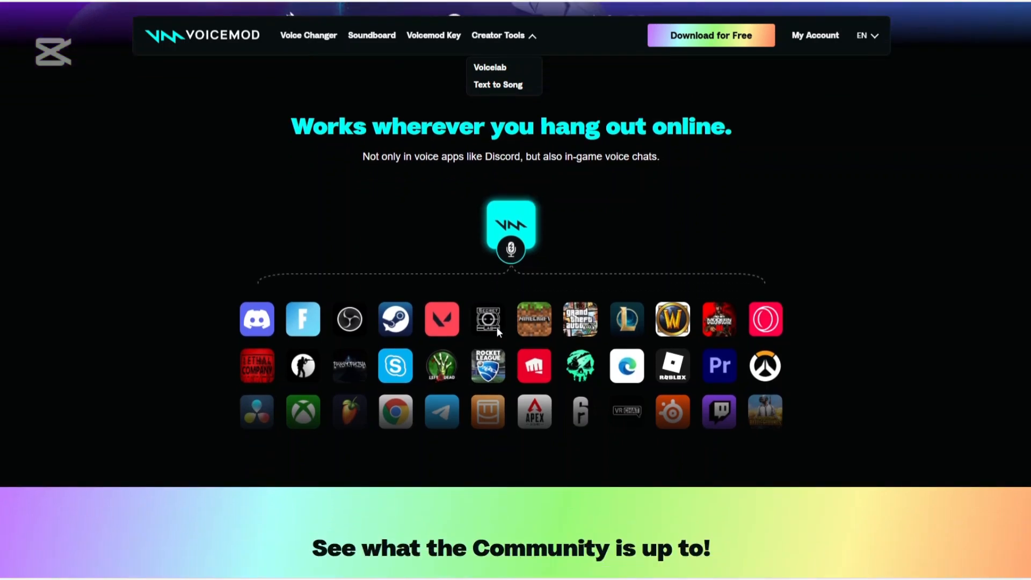
scroll(497, 329, down, 1)
scroll(498, 329, down, 1)
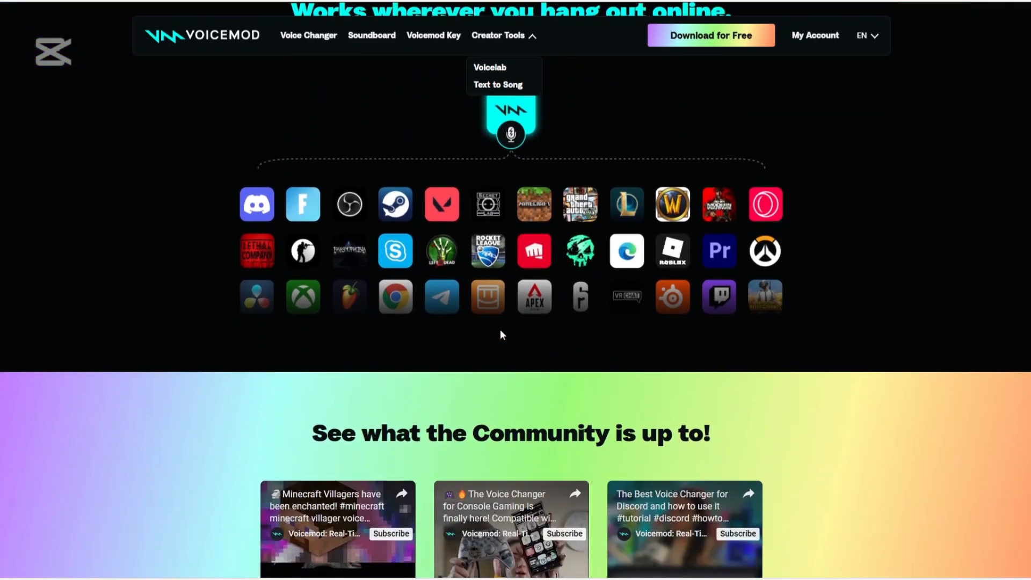
scroll(500, 329, down, 1)
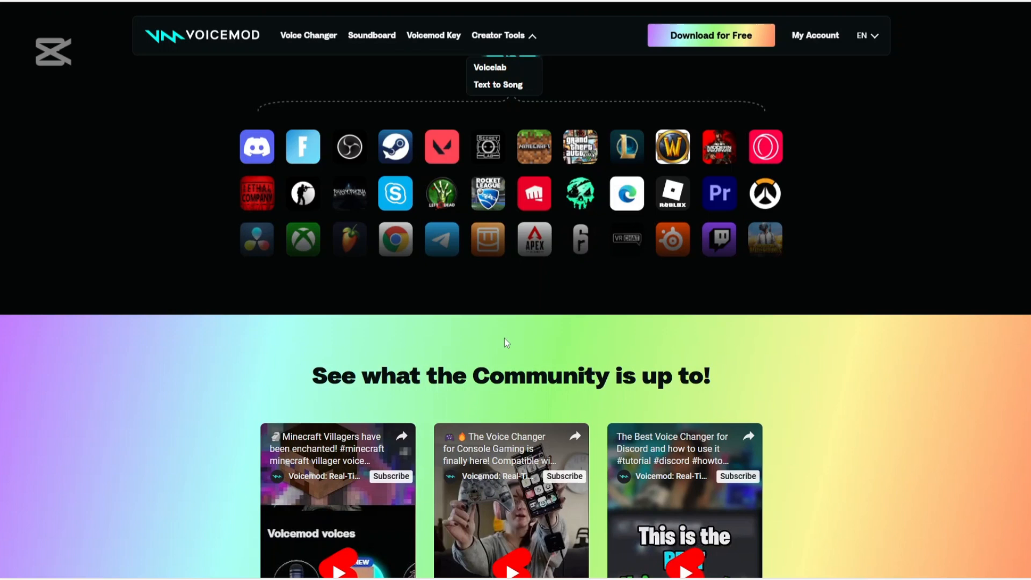
scroll(504, 337, down, 1)
scroll(511, 342, down, 1)
scroll(510, 340, down, 2)
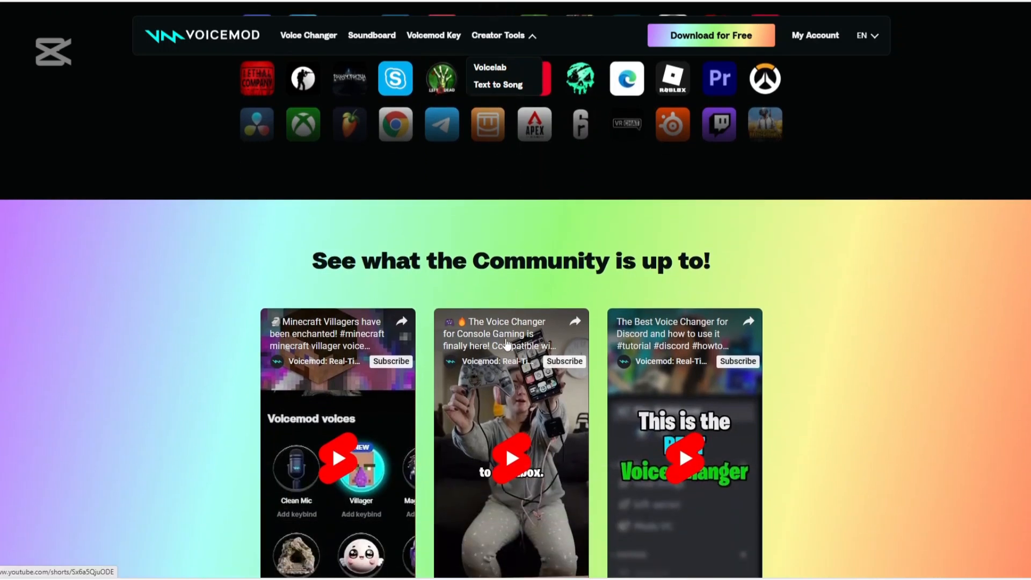
scroll(506, 342, down, 1)
scroll(506, 342, down, 1)
scroll(504, 343, down, 1)
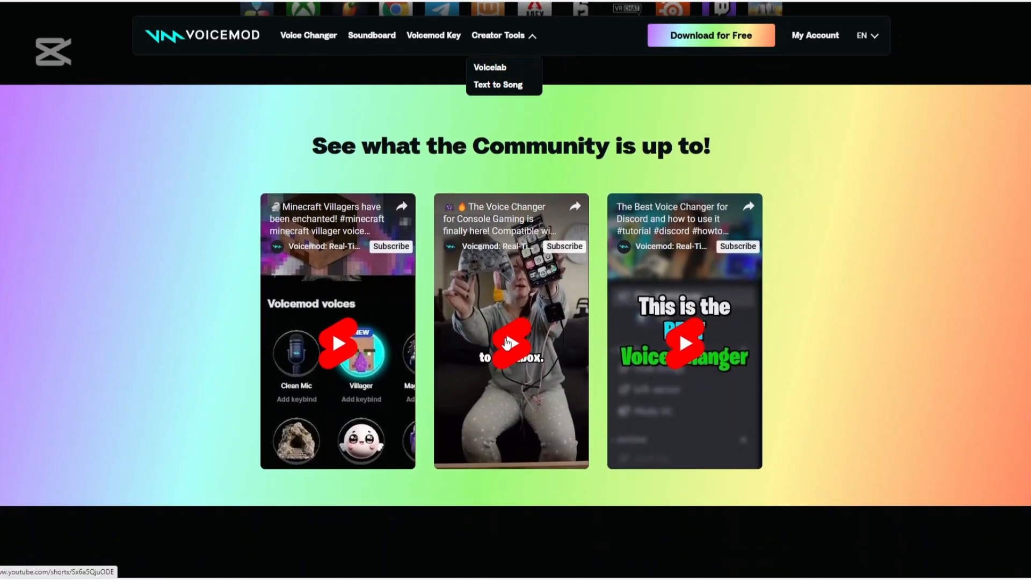
scroll(505, 343, down, 1)
scroll(505, 342, down, 2)
scroll(504, 342, down, 1)
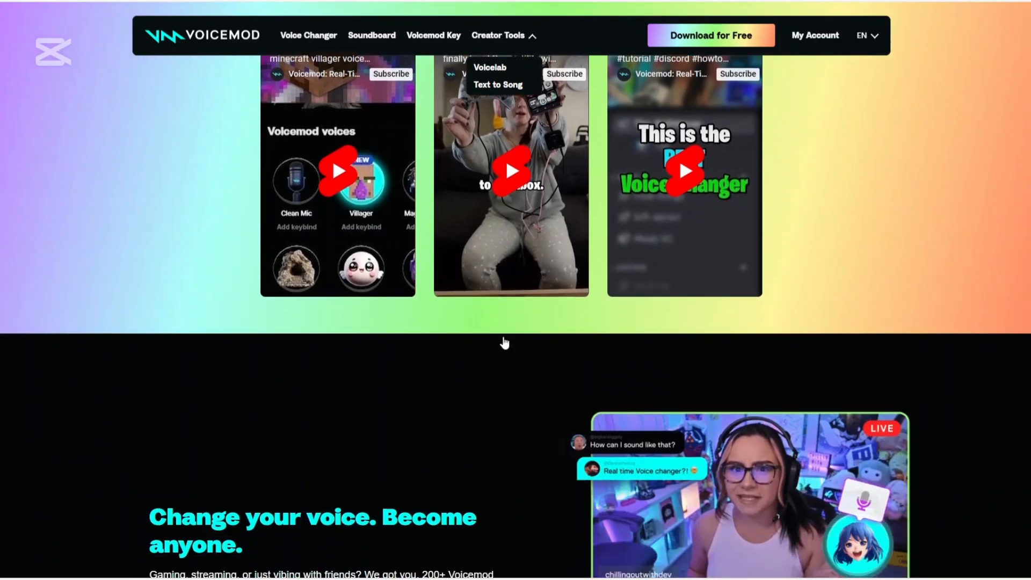
scroll(499, 336, down, 1)
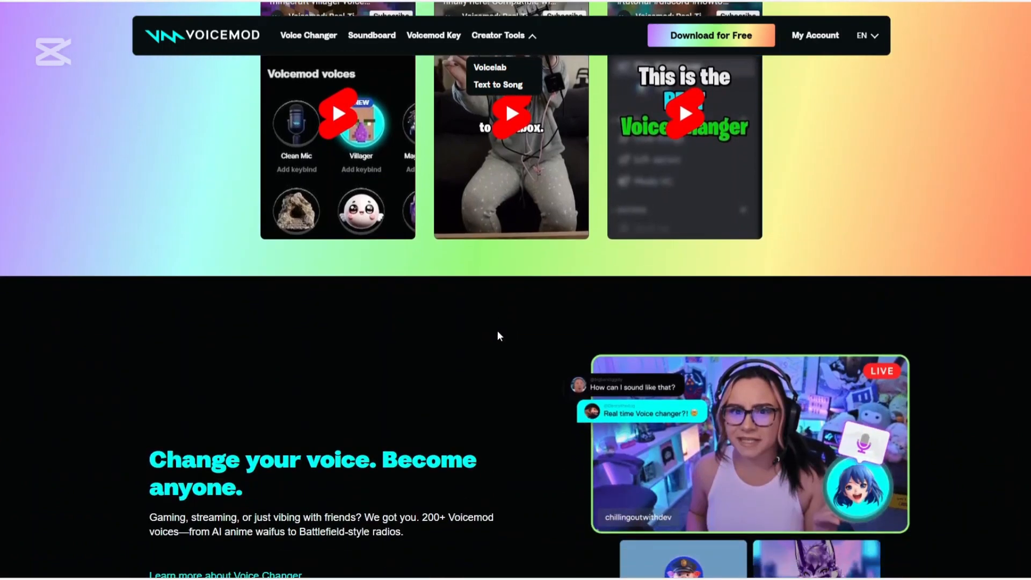
scroll(500, 304, down, 2)
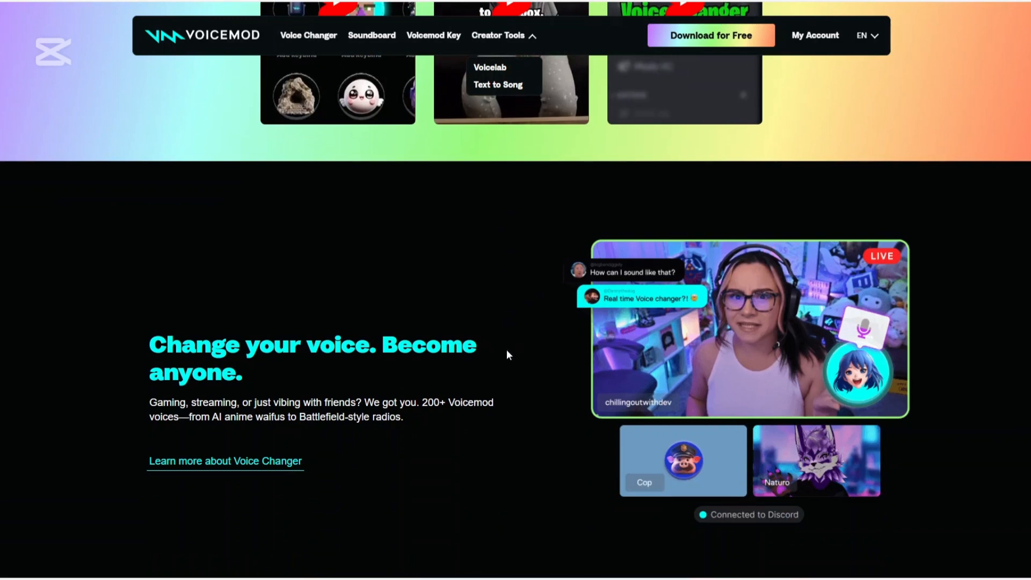
scroll(500, 378, down, 2)
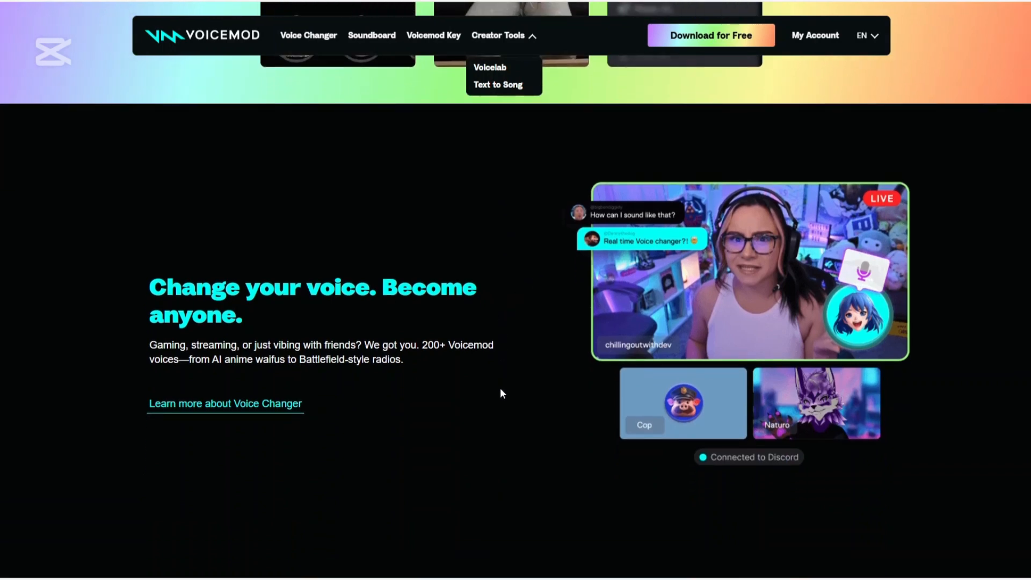
scroll(501, 389, down, 1)
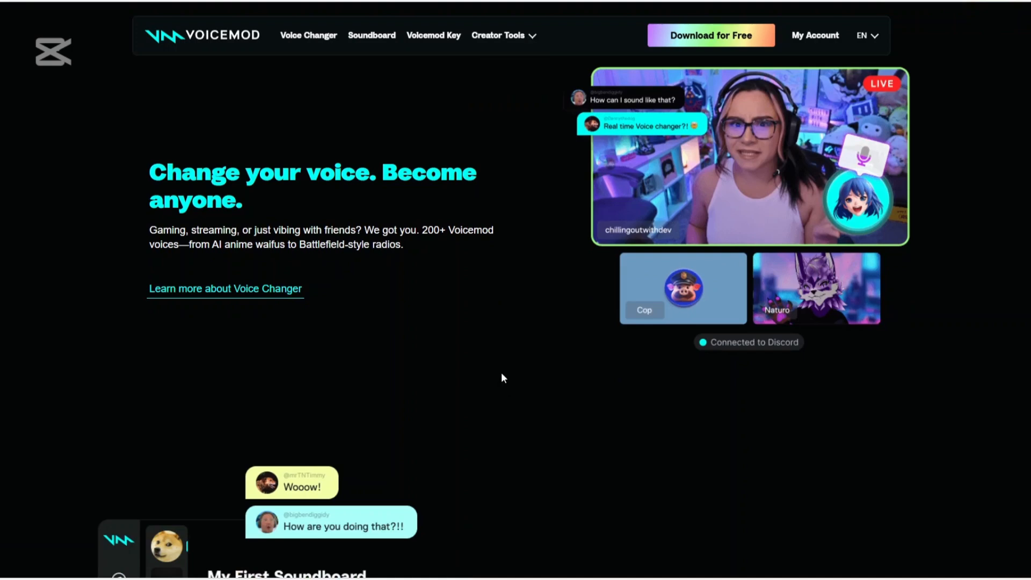
scroll(507, 383, down, 1)
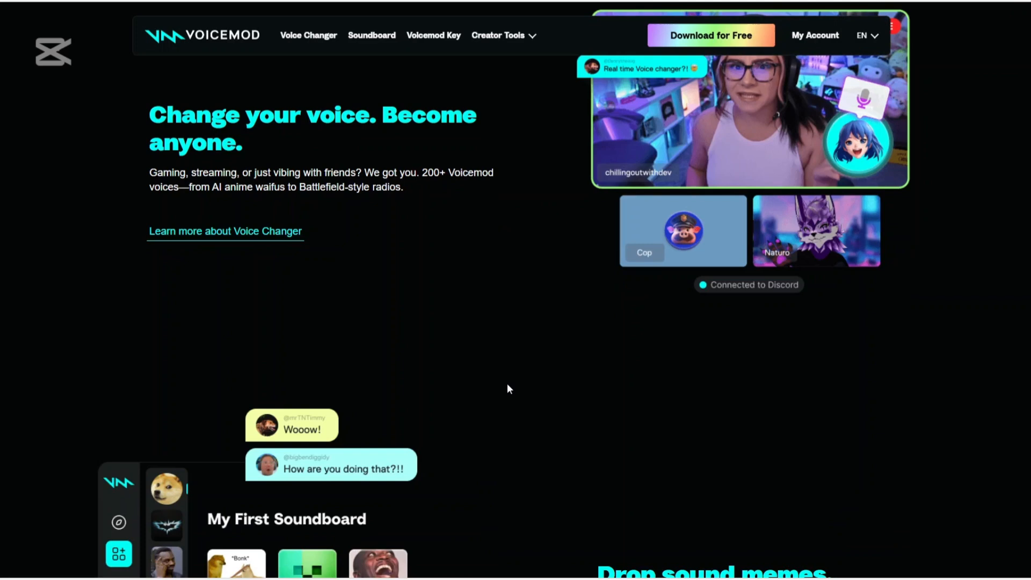
scroll(506, 383, down, 1)
scroll(506, 407, down, 1)
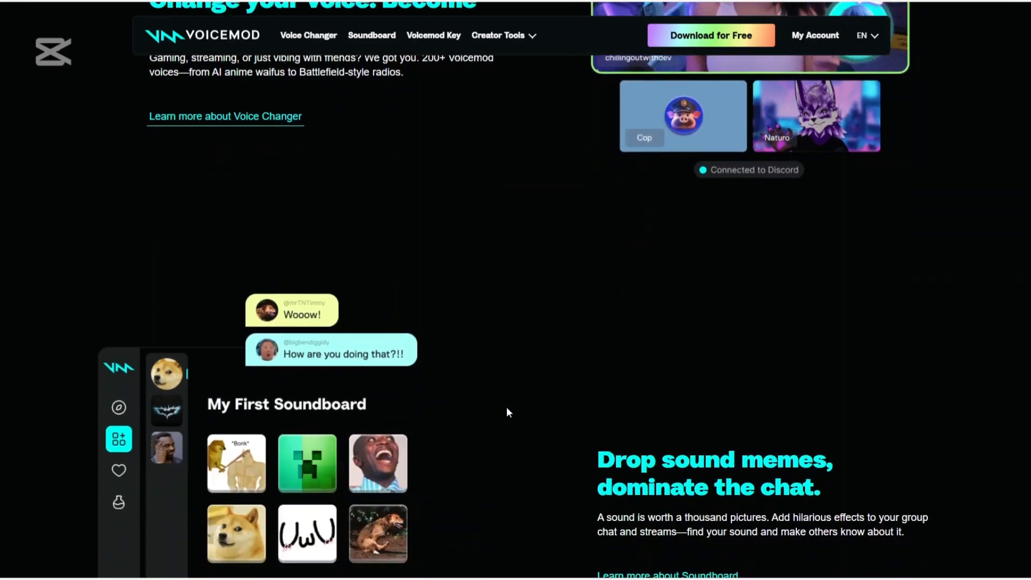
scroll(507, 407, down, 2)
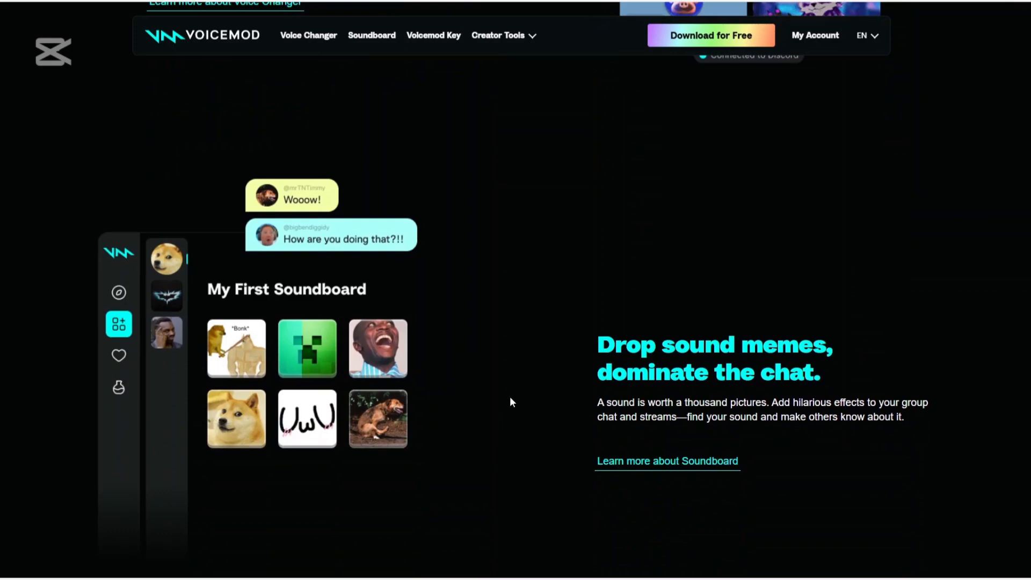
scroll(515, 382, down, 2)
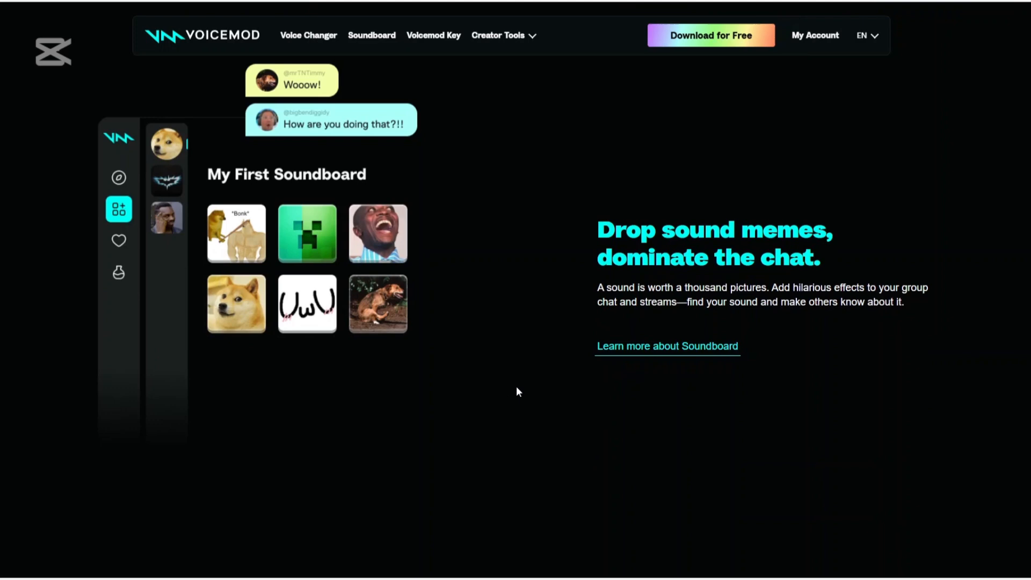
scroll(538, 388, down, 1)
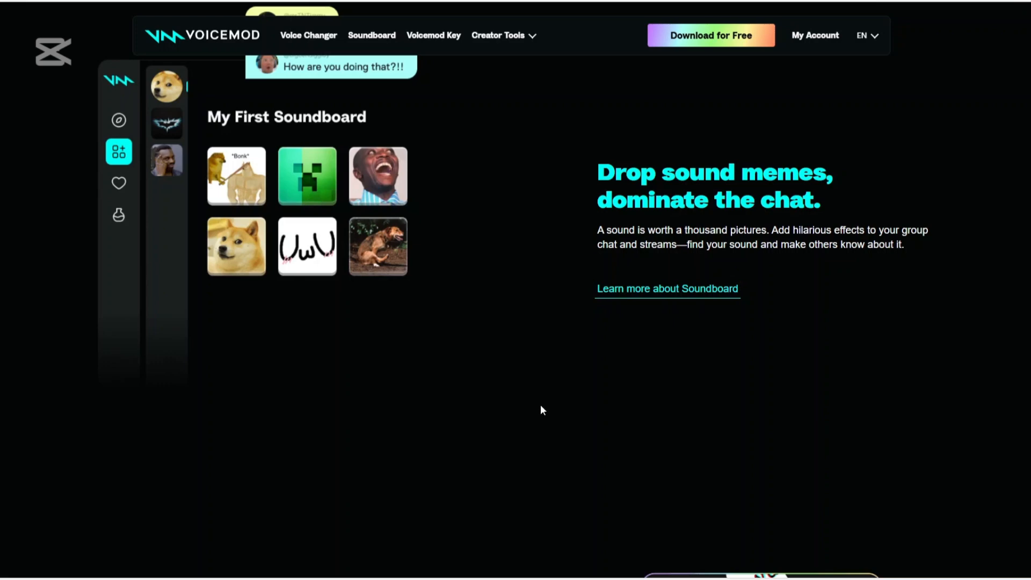
scroll(540, 404, down, 2)
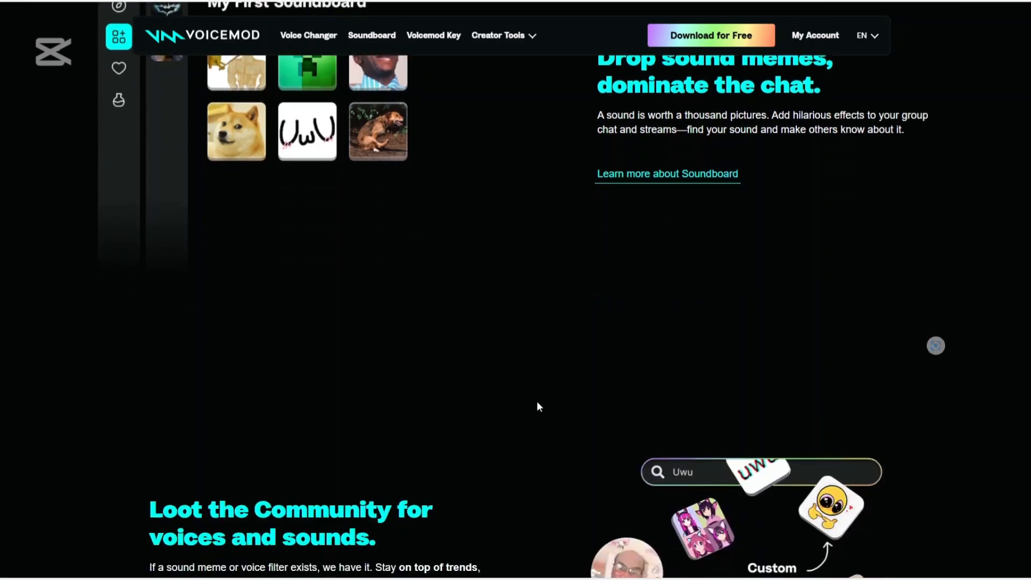
scroll(544, 407, down, 1)
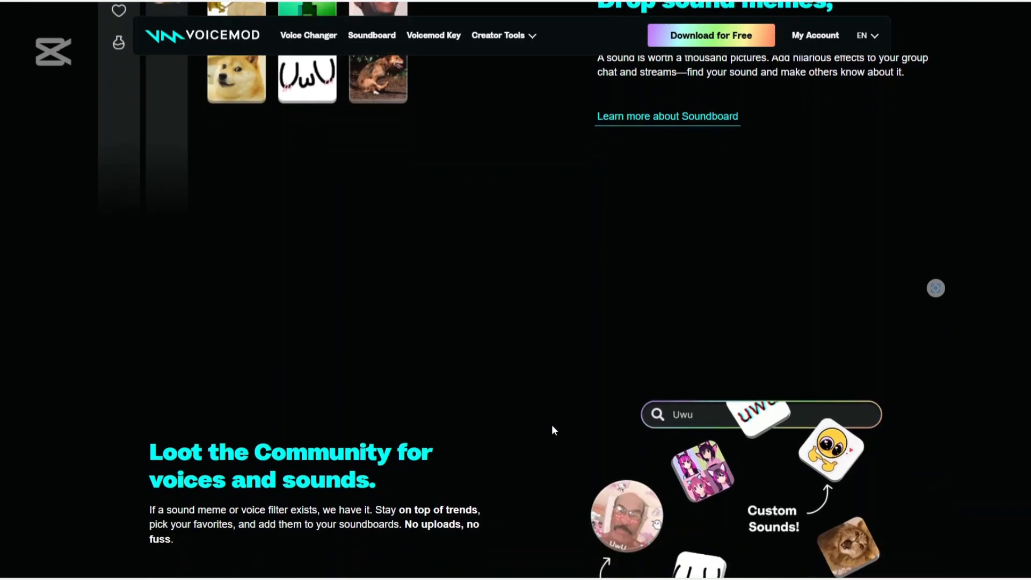
scroll(552, 425, down, 1)
scroll(552, 425, down, 2)
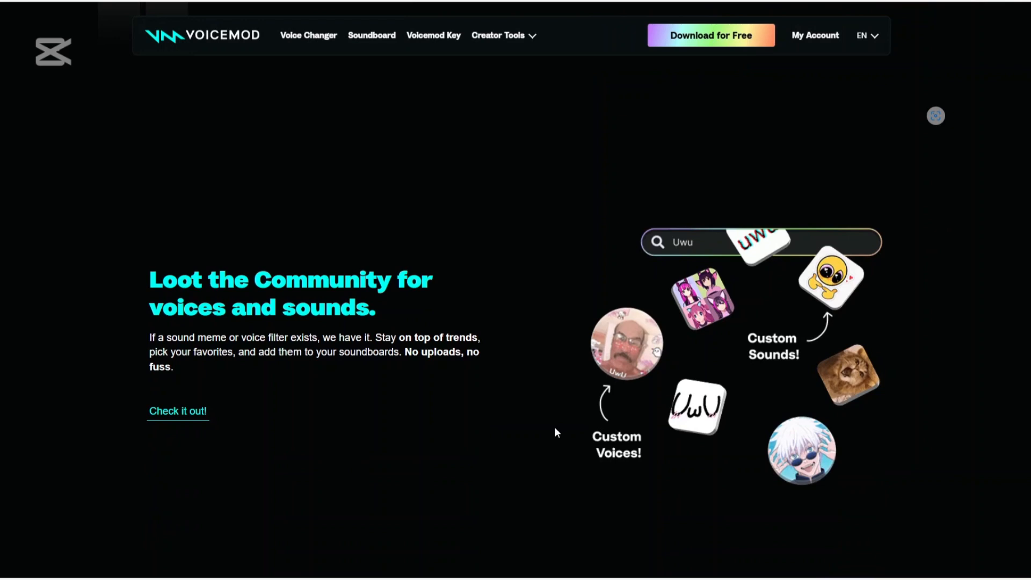
scroll(557, 433, down, 2)
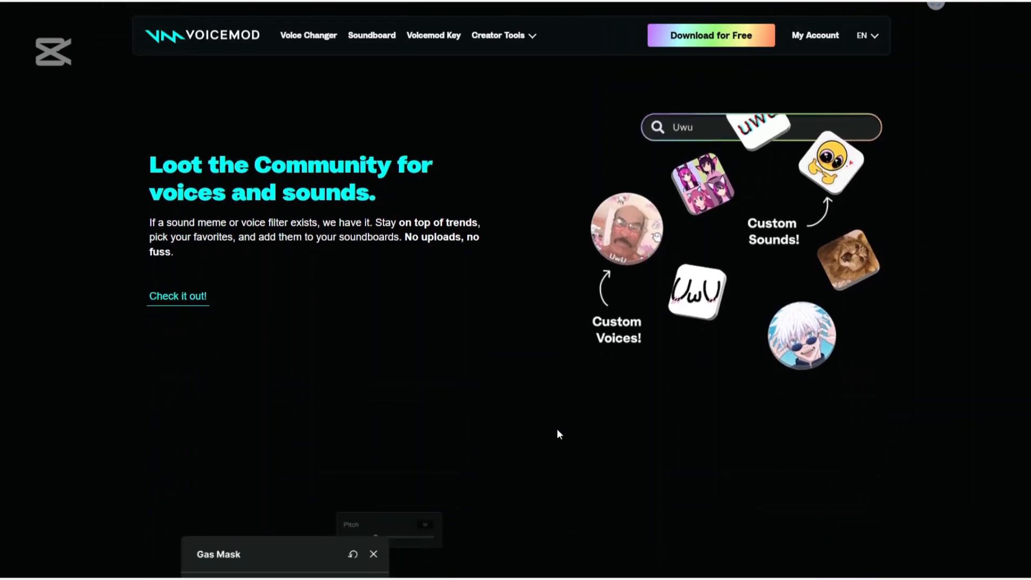
scroll(562, 427, down, 1)
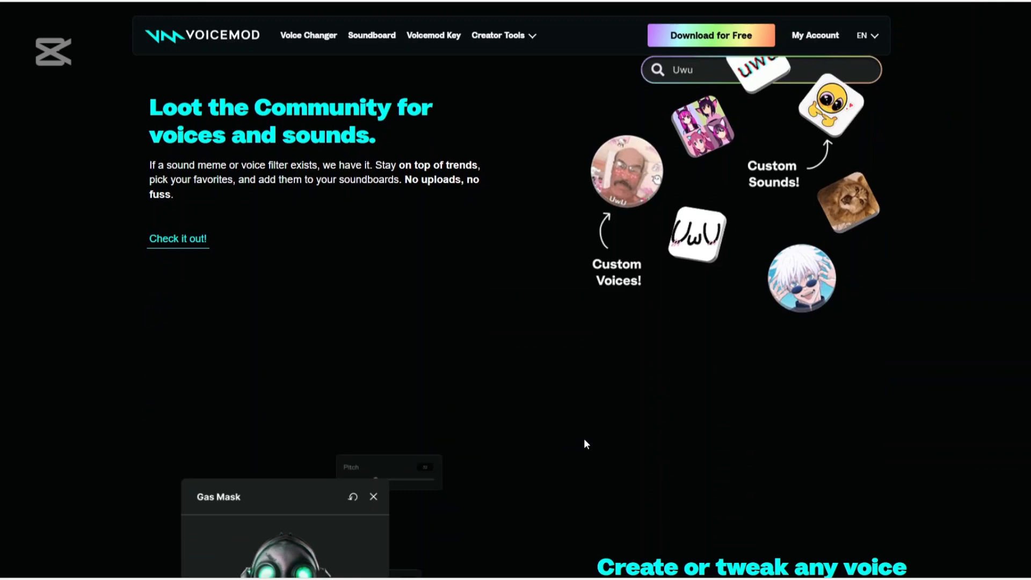
scroll(584, 438, down, 1)
scroll(576, 433, down, 1)
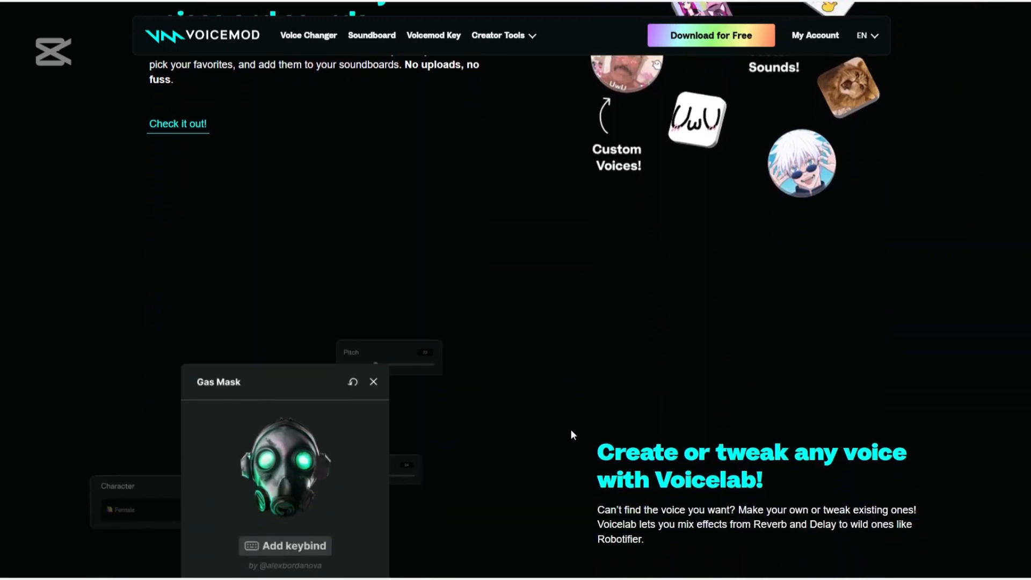
scroll(570, 429, down, 1)
scroll(574, 425, down, 1)
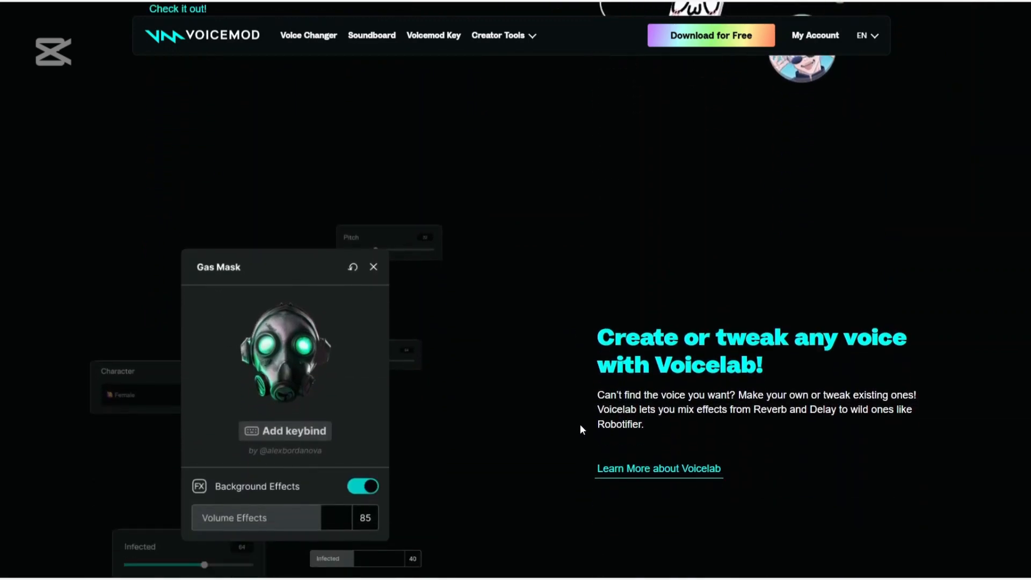
scroll(578, 423, down, 1)
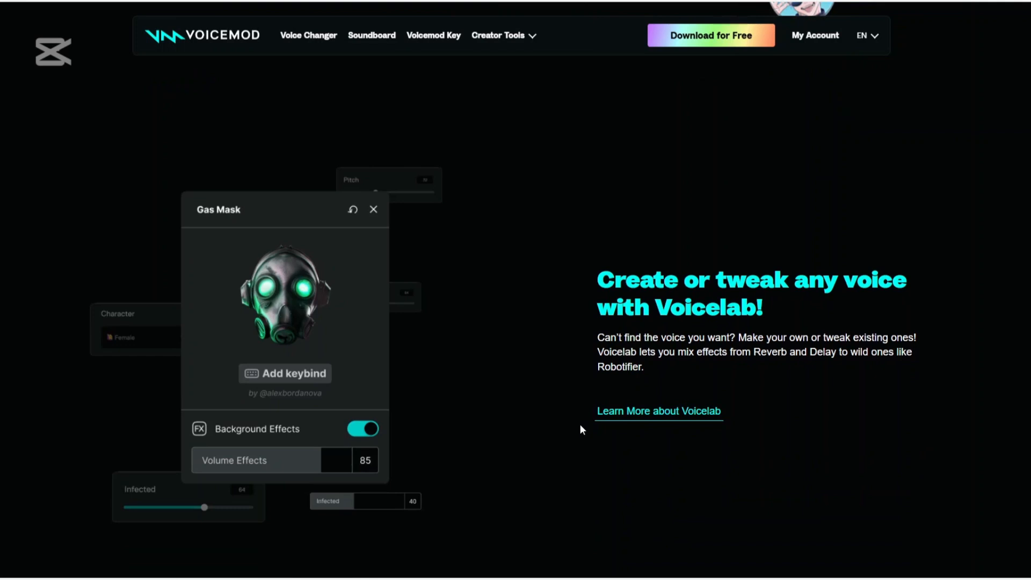
scroll(580, 425, down, 1)
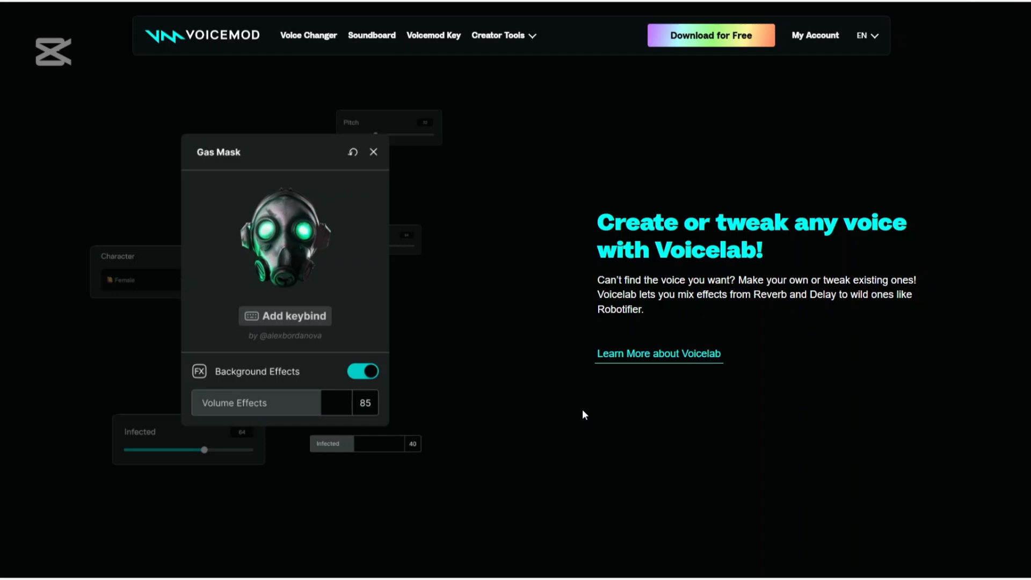
scroll(582, 409, down, 1)
scroll(584, 410, down, 1)
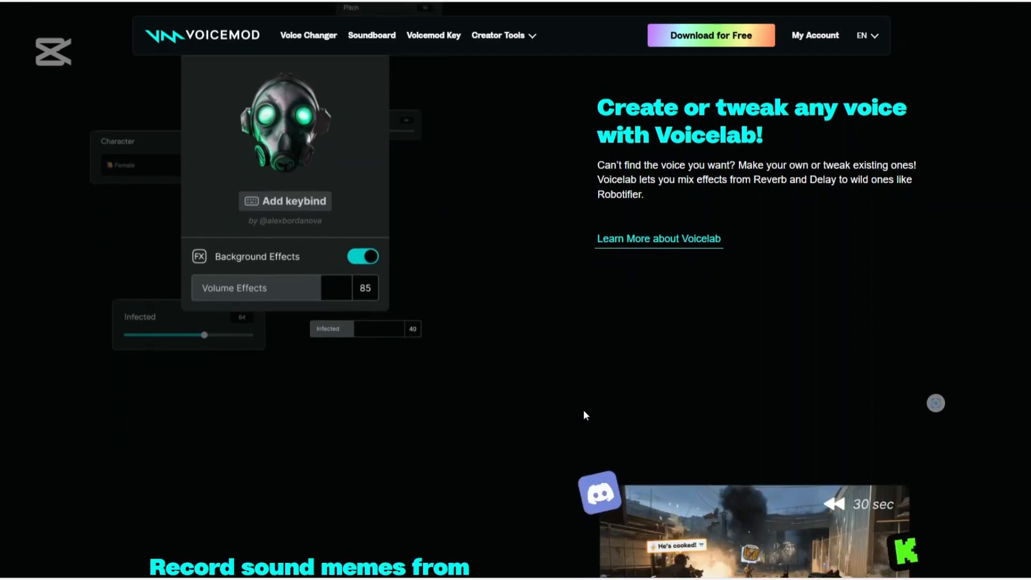
scroll(583, 409, down, 1)
scroll(583, 410, down, 2)
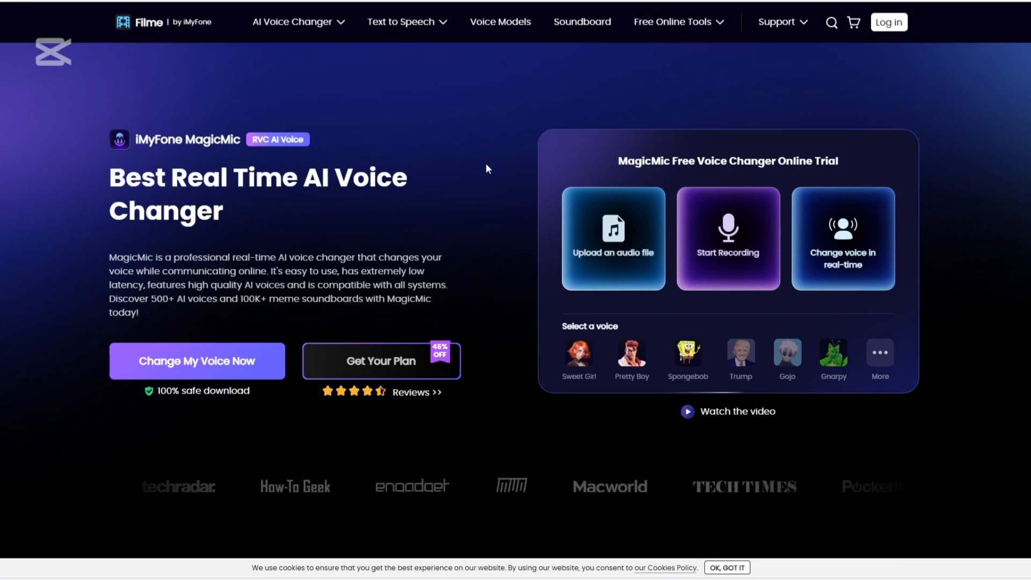
scroll(481, 172, down, 1)
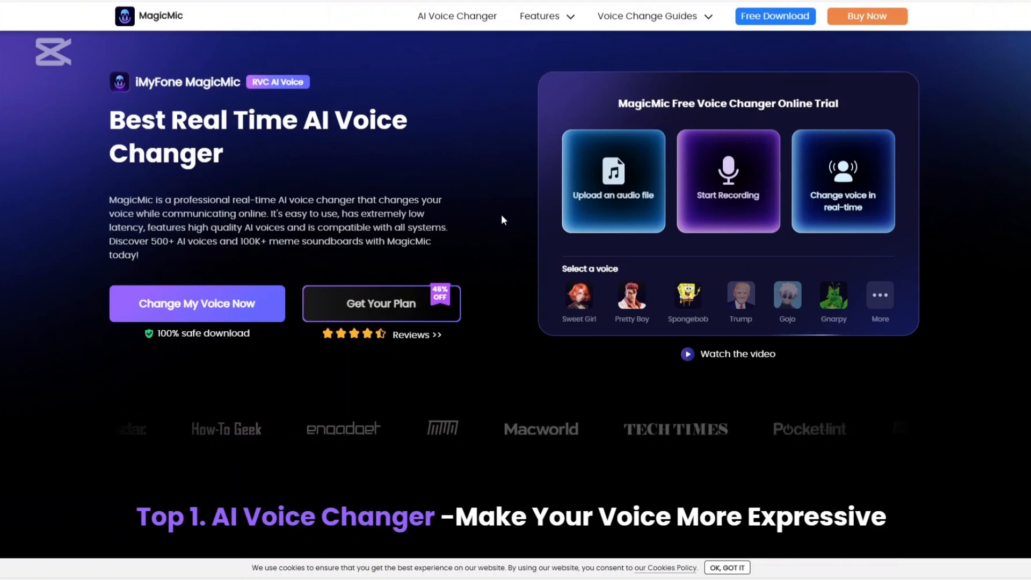
scroll(500, 214, down, 1)
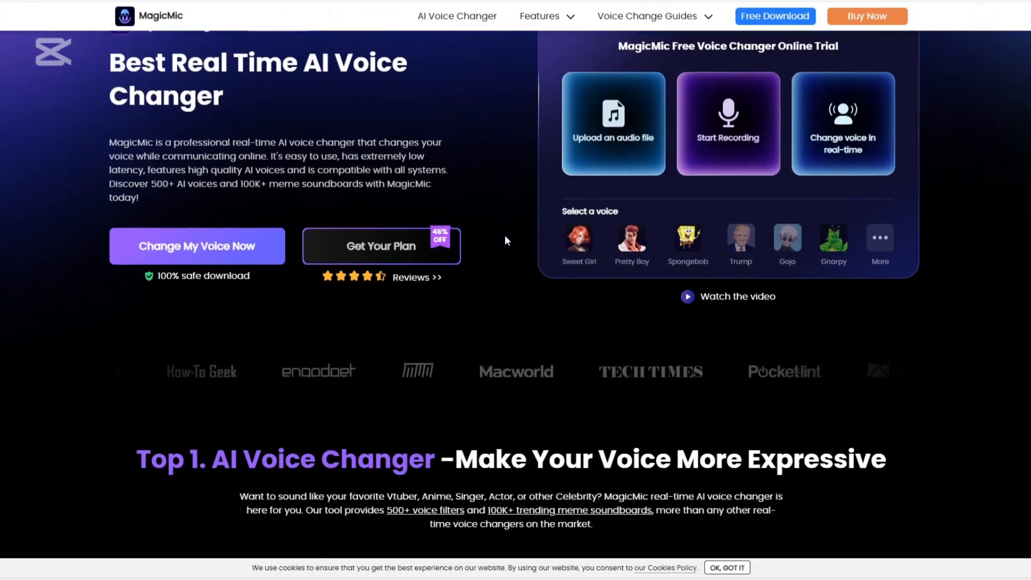
scroll(505, 235, down, 1)
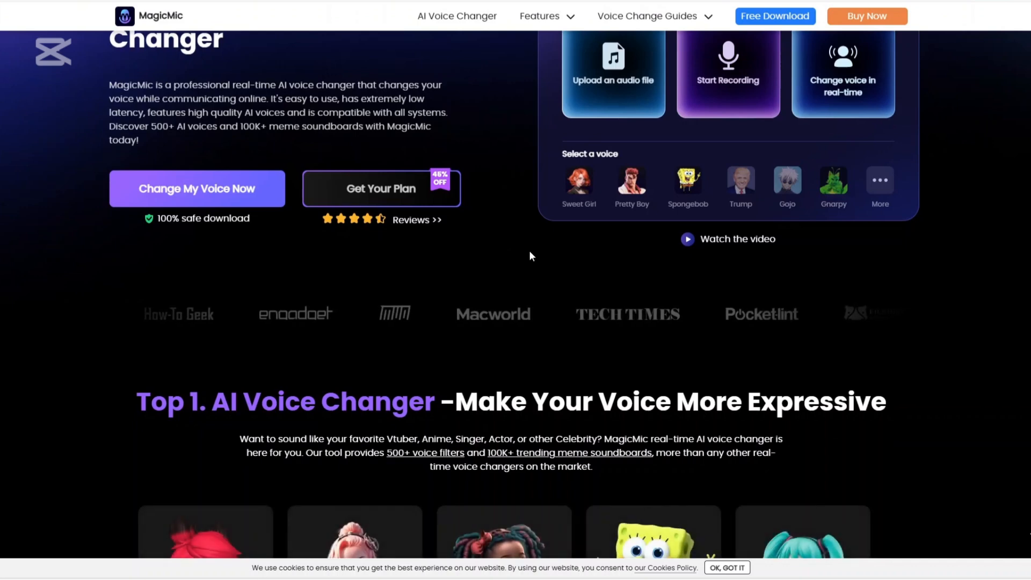
scroll(529, 250, down, 1)
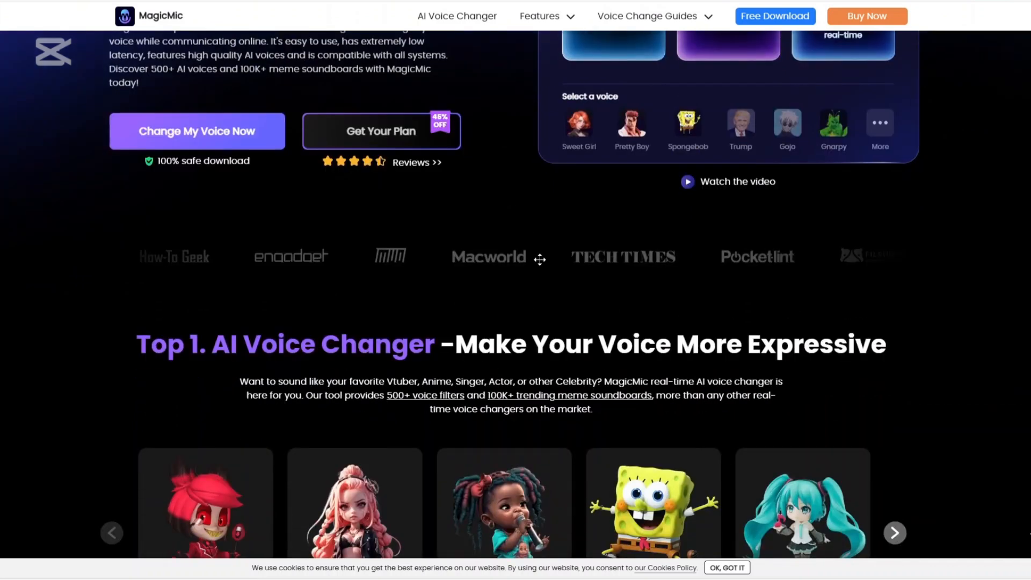
scroll(554, 276, down, 2)
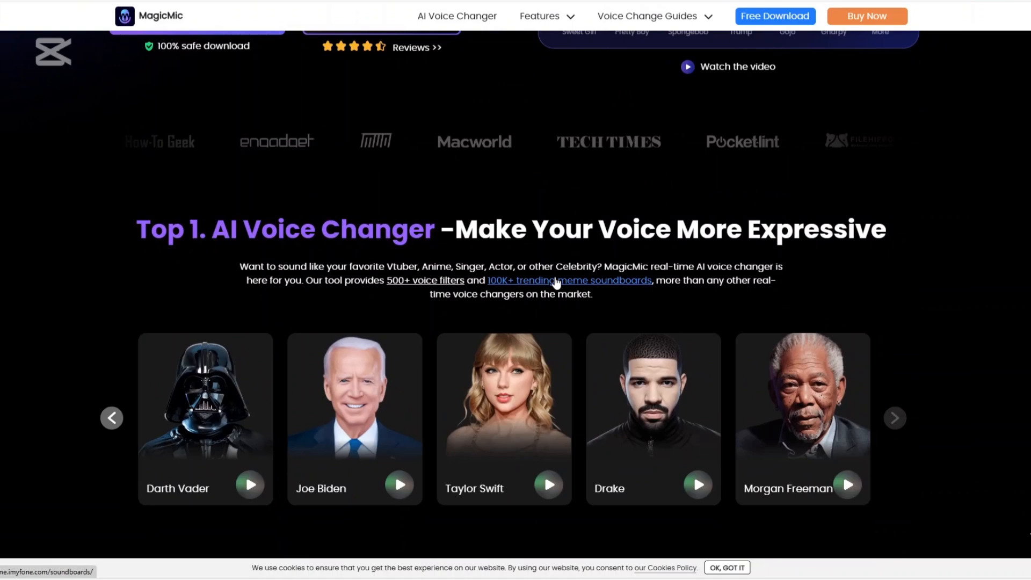
scroll(554, 282, down, 1)
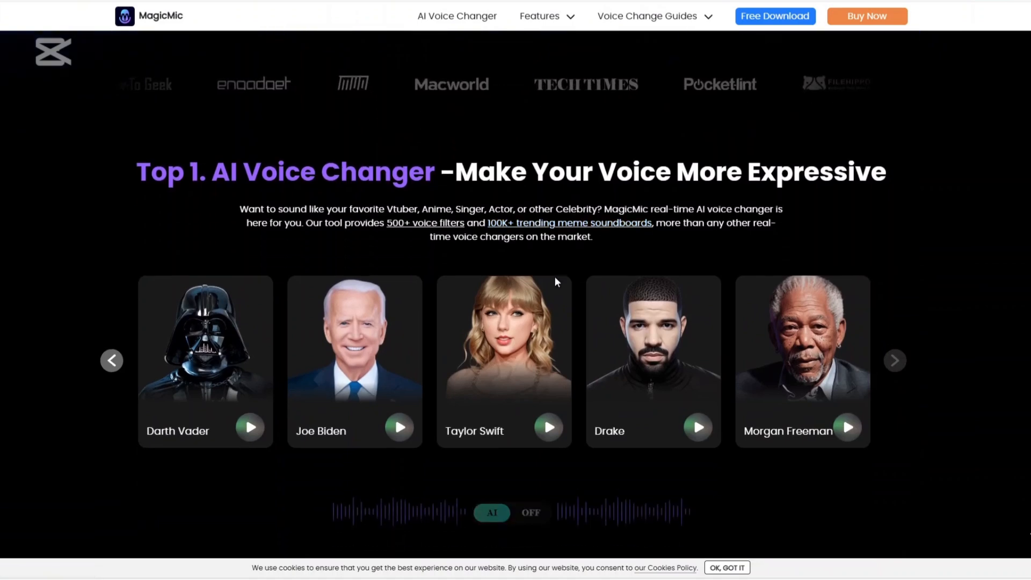
scroll(565, 281, down, 1)
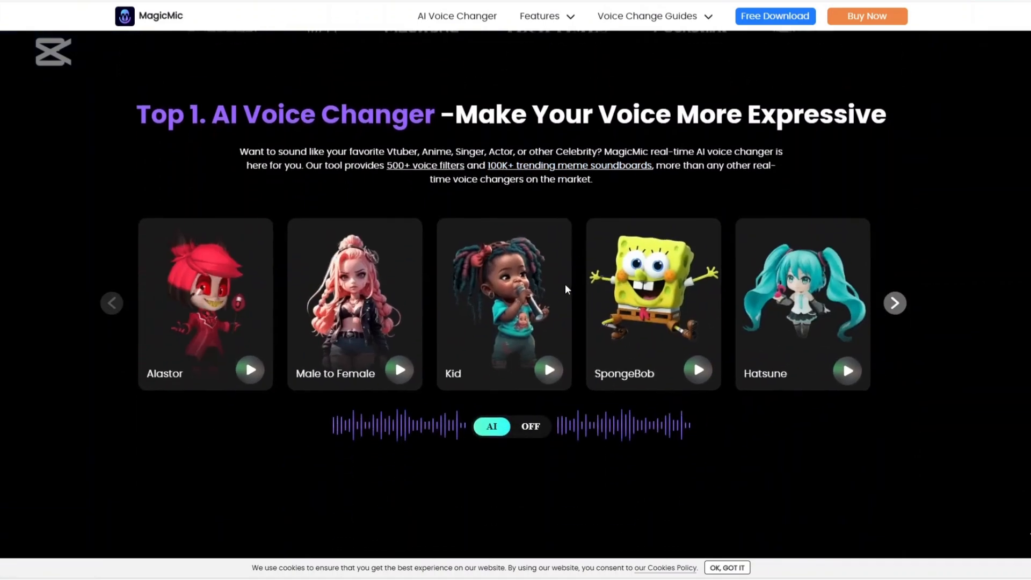
scroll(572, 290, down, 1)
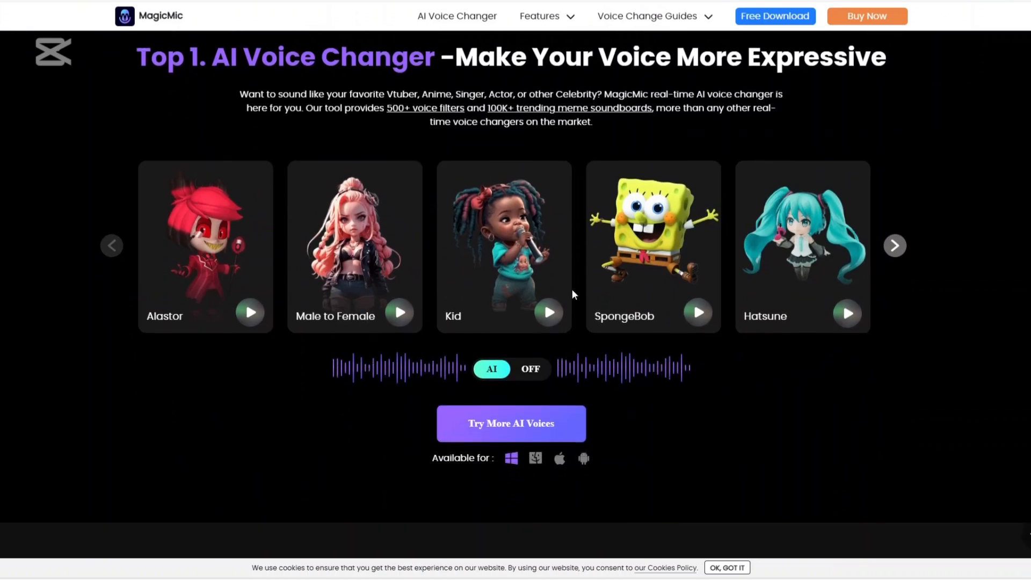
scroll(554, 276, down, 3)
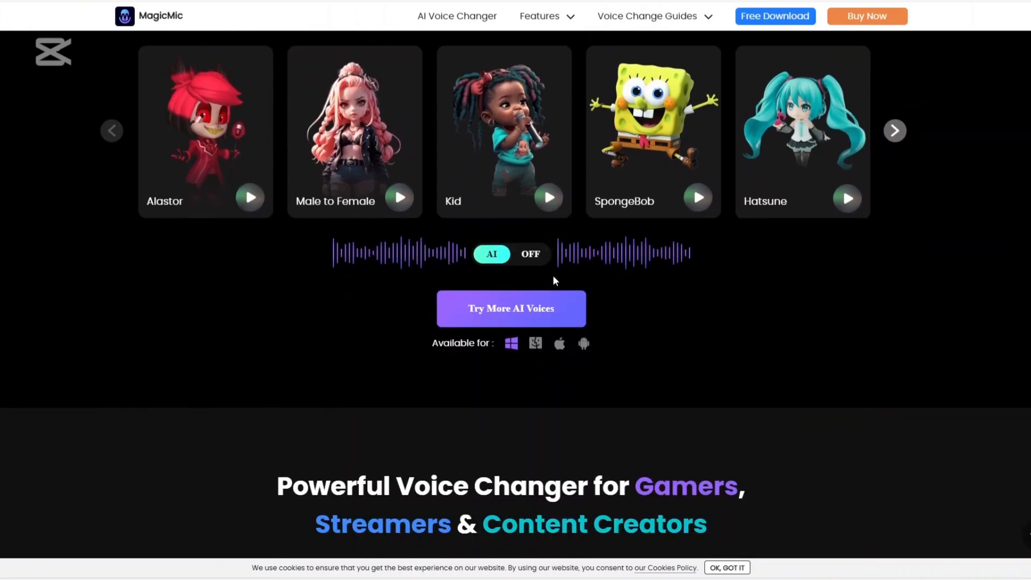
scroll(561, 283, down, 3)
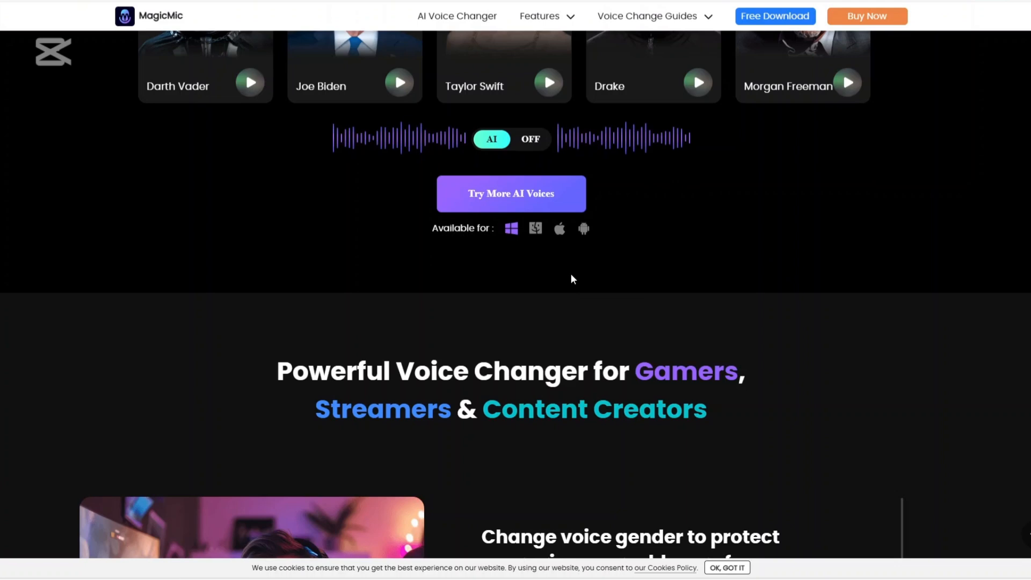
scroll(563, 283, down, 3)
scroll(574, 278, down, 3)
scroll(578, 275, down, 1)
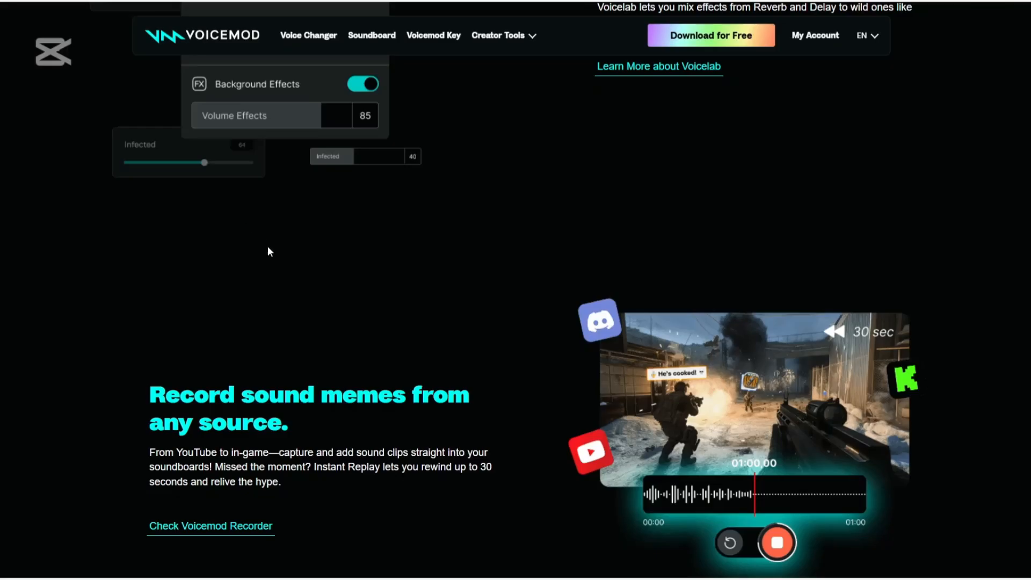
scroll(322, 300, down, 2)
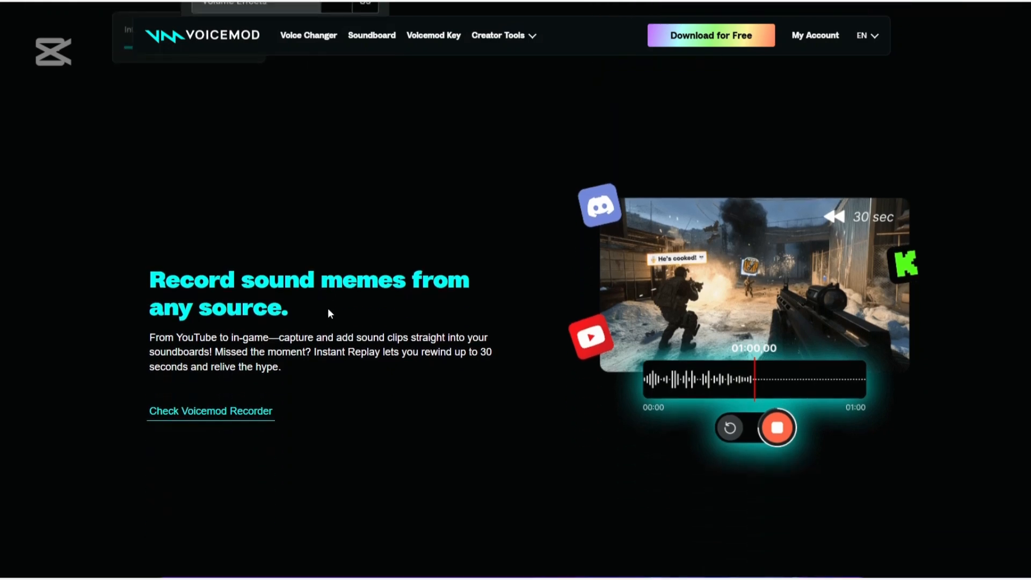
scroll(328, 308, down, 1)
scroll(341, 335, down, 1)
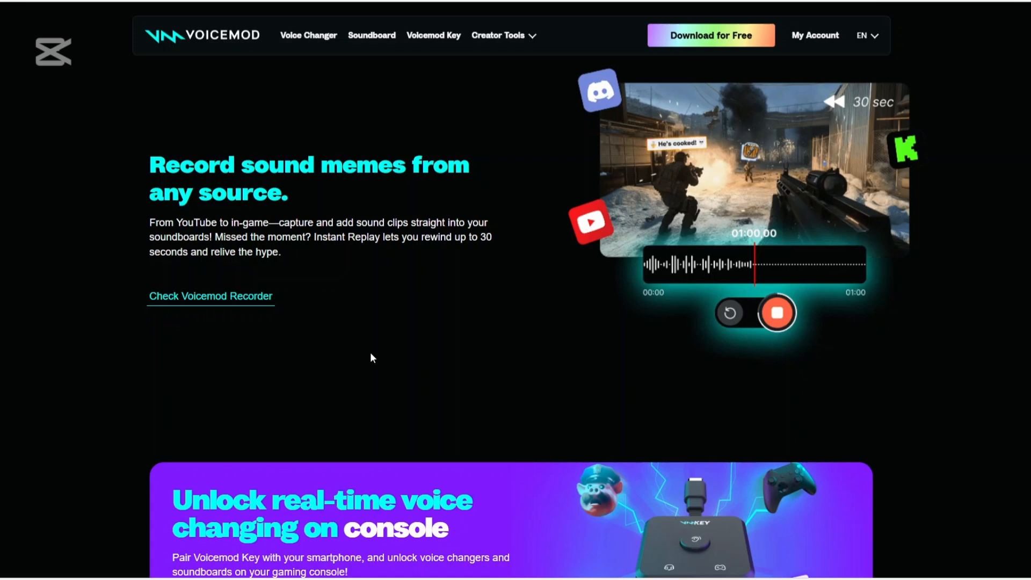
scroll(370, 352, down, 1)
scroll(372, 349, down, 1)
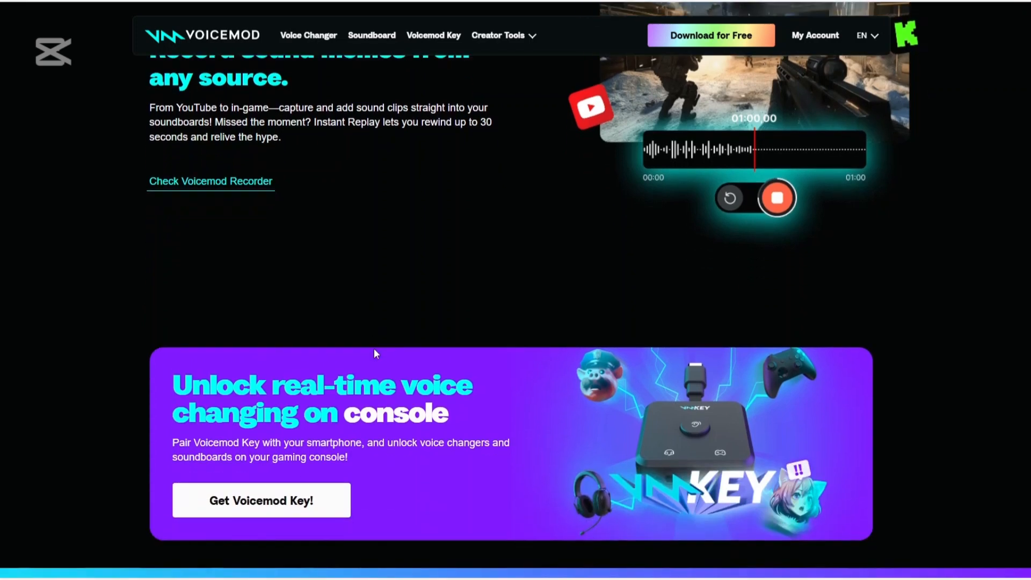
scroll(372, 343, down, 2)
scroll(375, 339, down, 2)
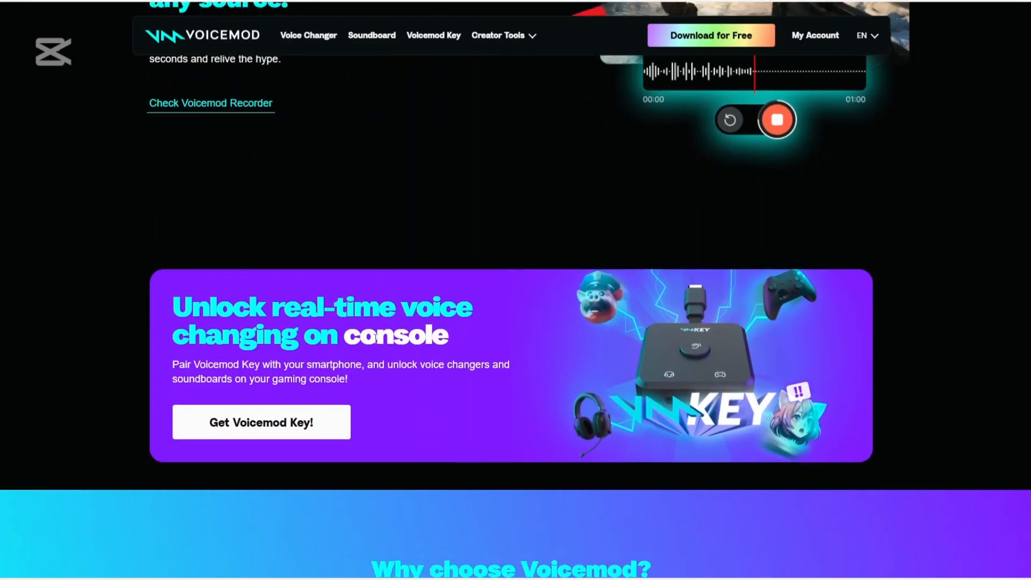
scroll(375, 333, down, 1)
scroll(375, 333, down, 2)
scroll(374, 326, down, 1)
scroll(374, 322, down, 1)
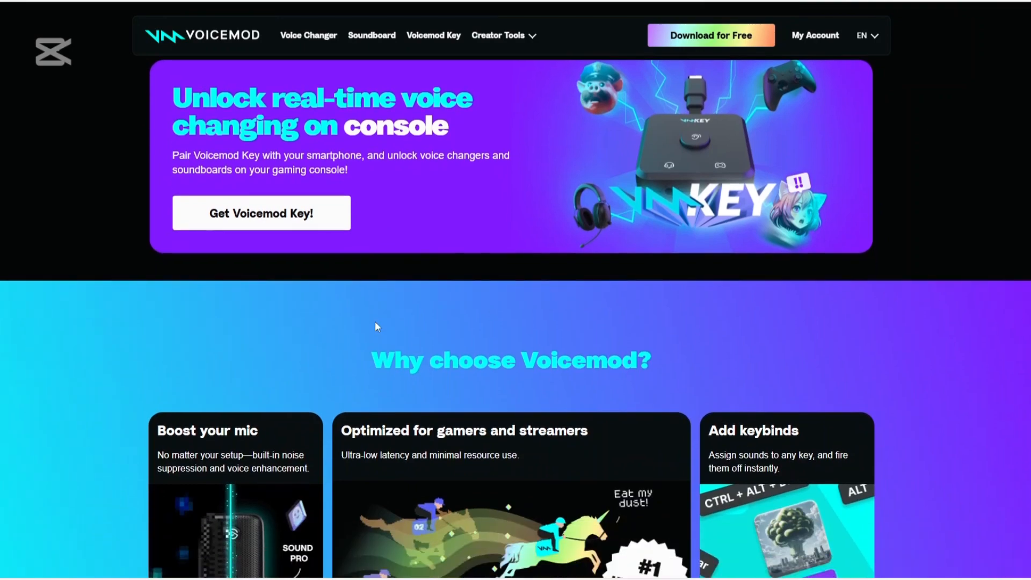
scroll(375, 321, down, 1)
scroll(375, 320, down, 2)
scroll(378, 322, down, 1)
scroll(376, 320, down, 2)
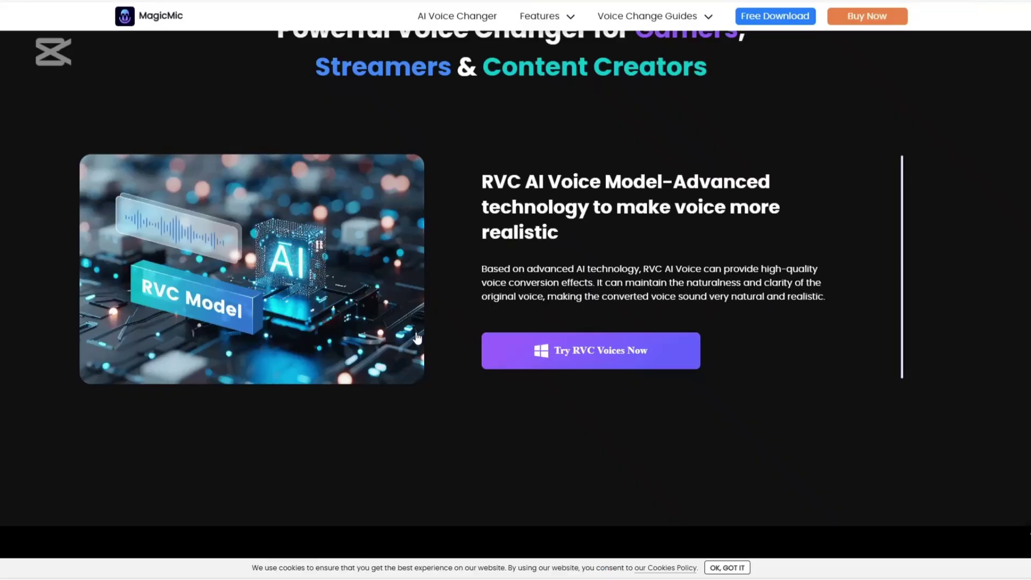
scroll(371, 376, down, 2)
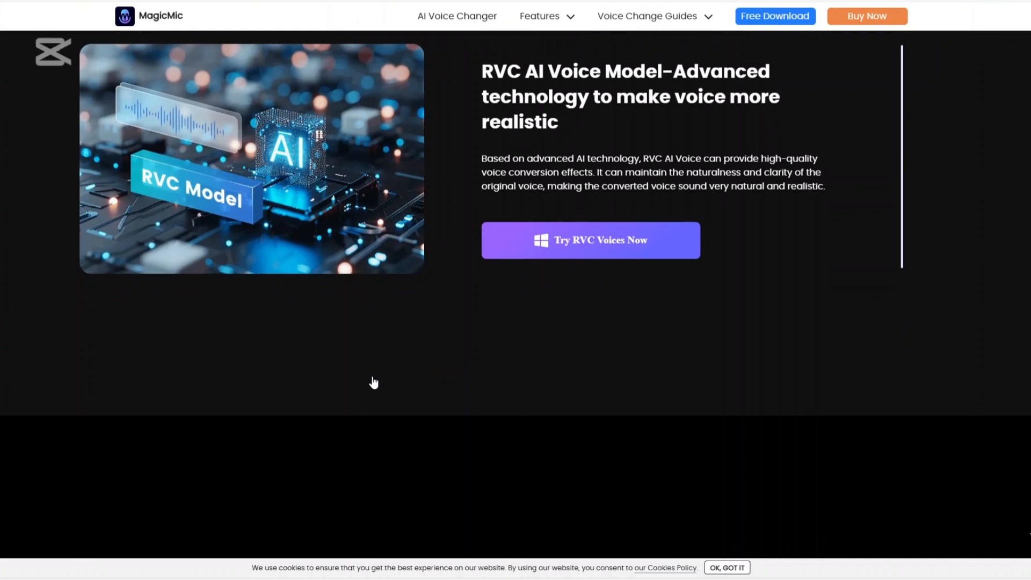
scroll(371, 375, down, 2)
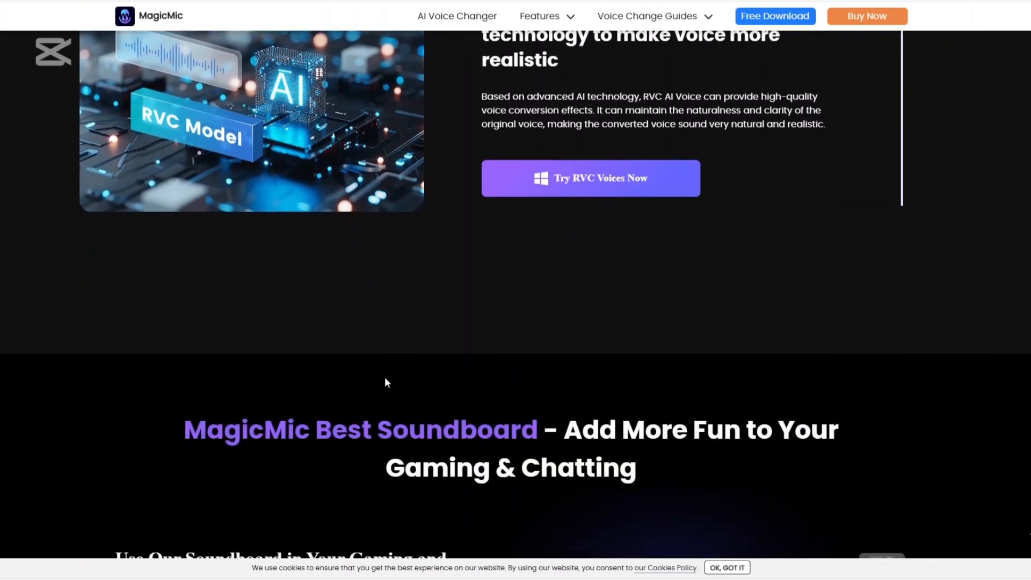
scroll(384, 377, down, 1)
scroll(384, 377, down, 2)
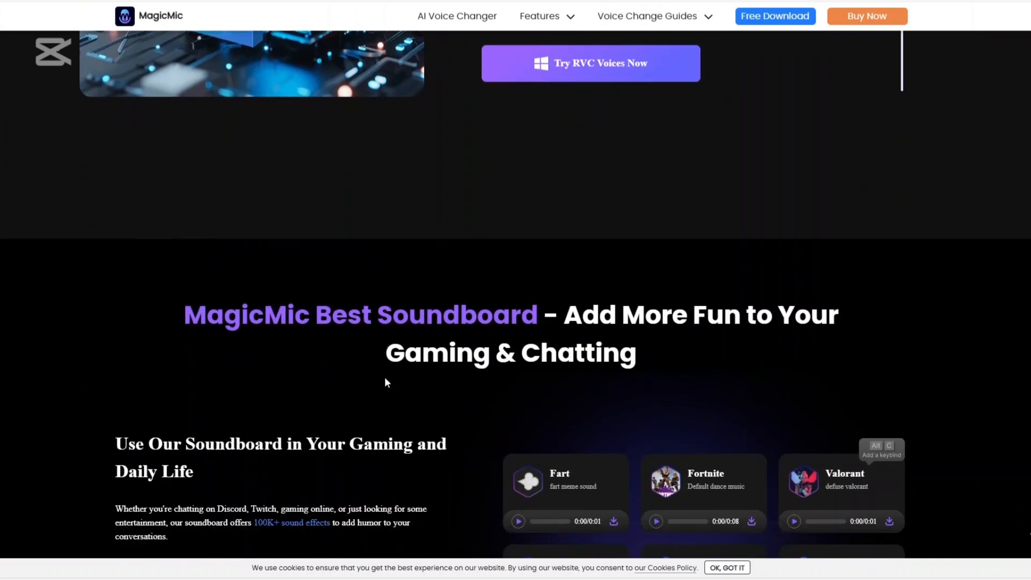
scroll(384, 377, down, 2)
scroll(384, 376, down, 1)
scroll(385, 377, down, 1)
scroll(383, 375, down, 2)
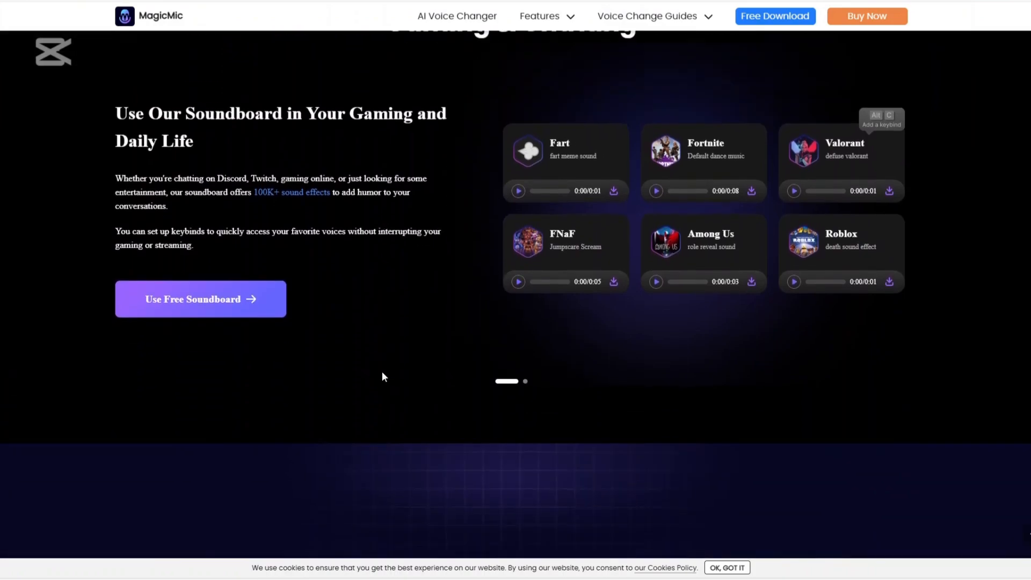
scroll(382, 376, down, 4)
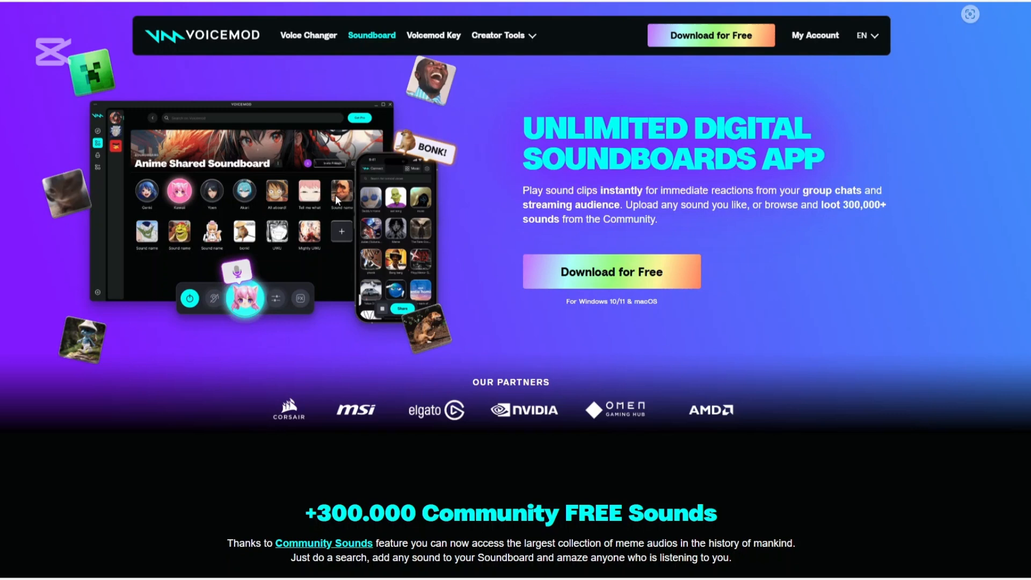
scroll(335, 198, down, 1)
scroll(336, 203, down, 1)
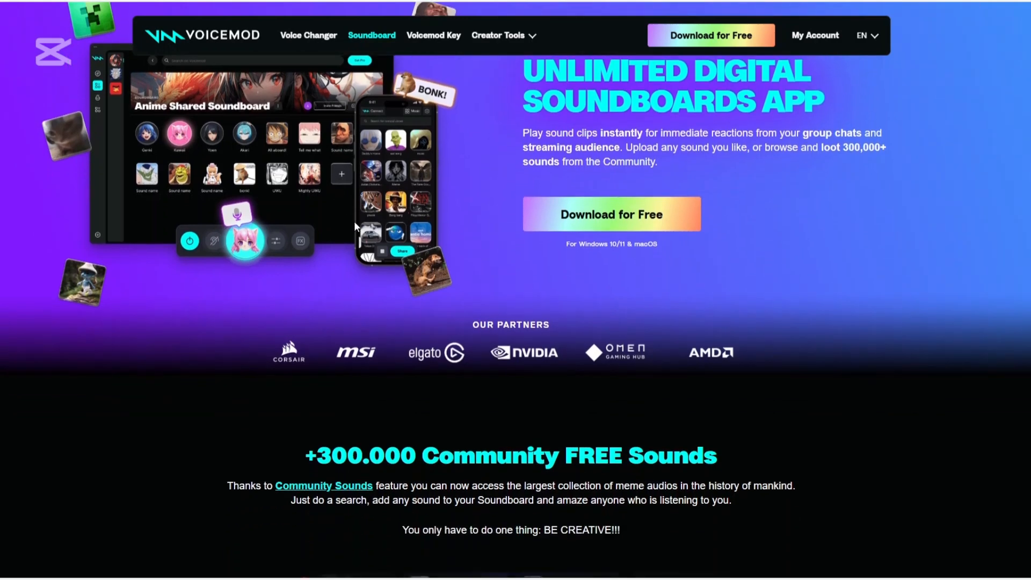
scroll(354, 221, down, 1)
scroll(353, 222, down, 1)
scroll(368, 237, down, 1)
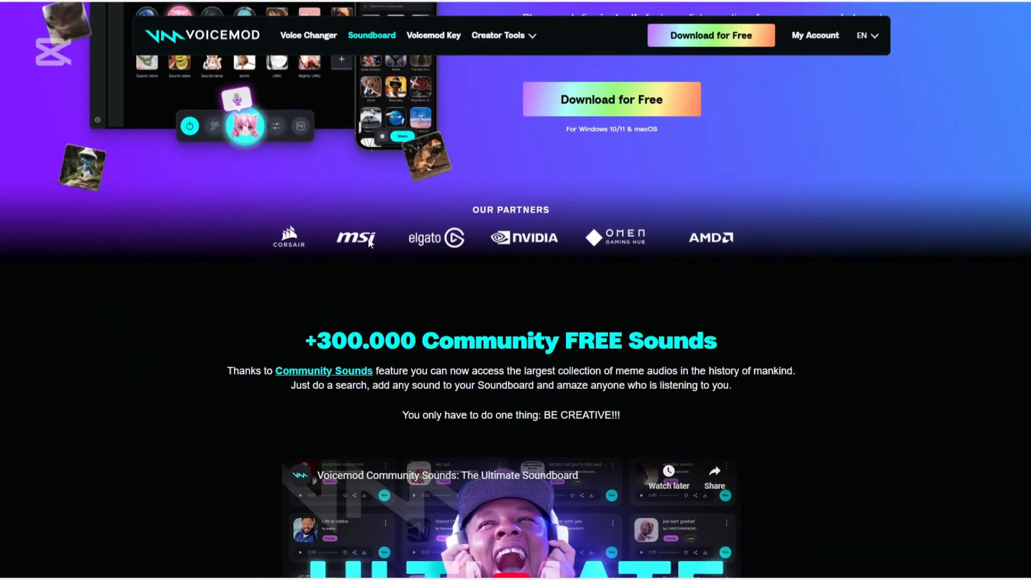
scroll(351, 214, down, 2)
scroll(363, 237, down, 1)
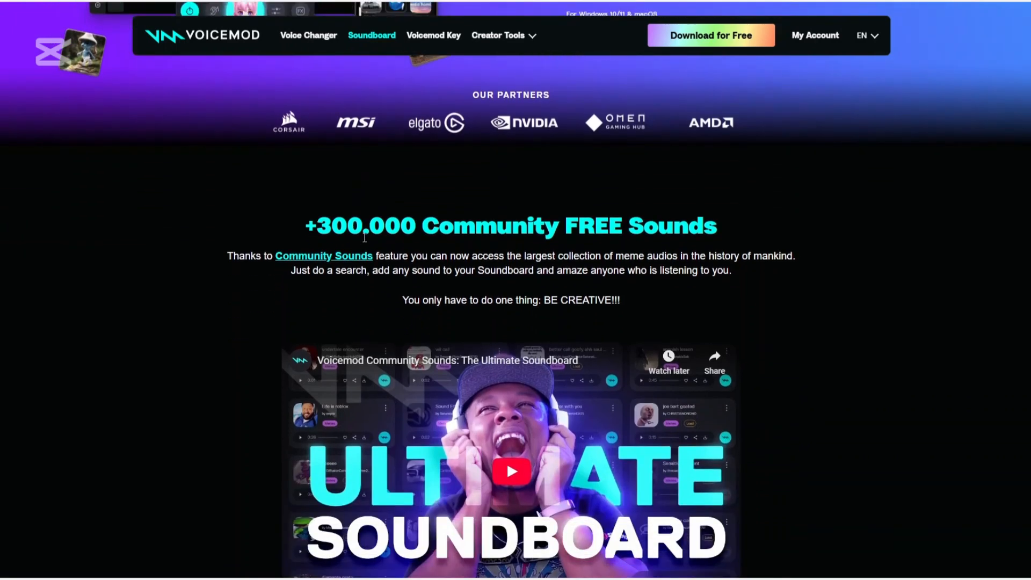
scroll(376, 258, down, 1)
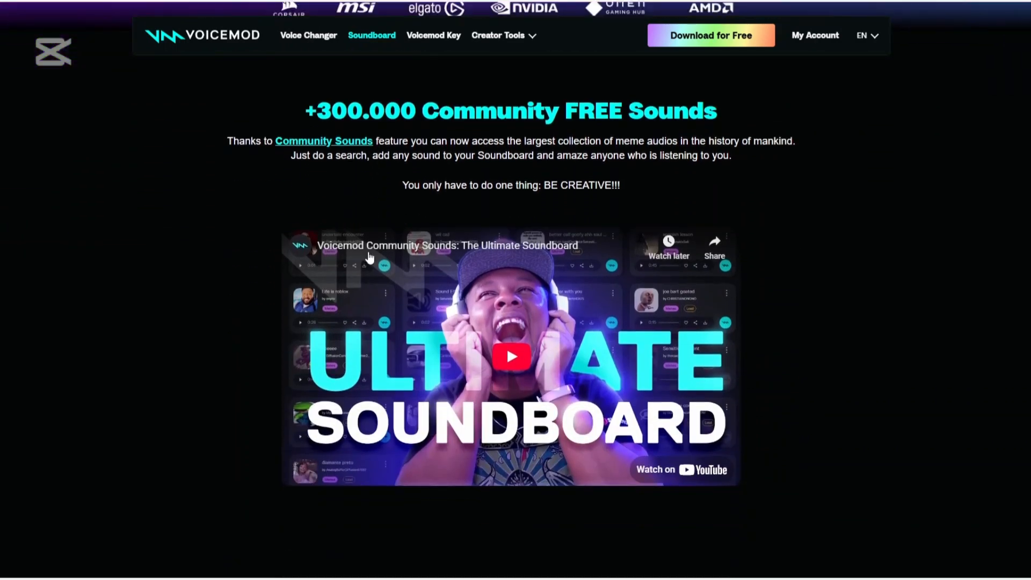
scroll(375, 262, down, 2)
scroll(379, 270, down, 2)
scroll(379, 270, down, 2)
scroll(379, 270, down, 1)
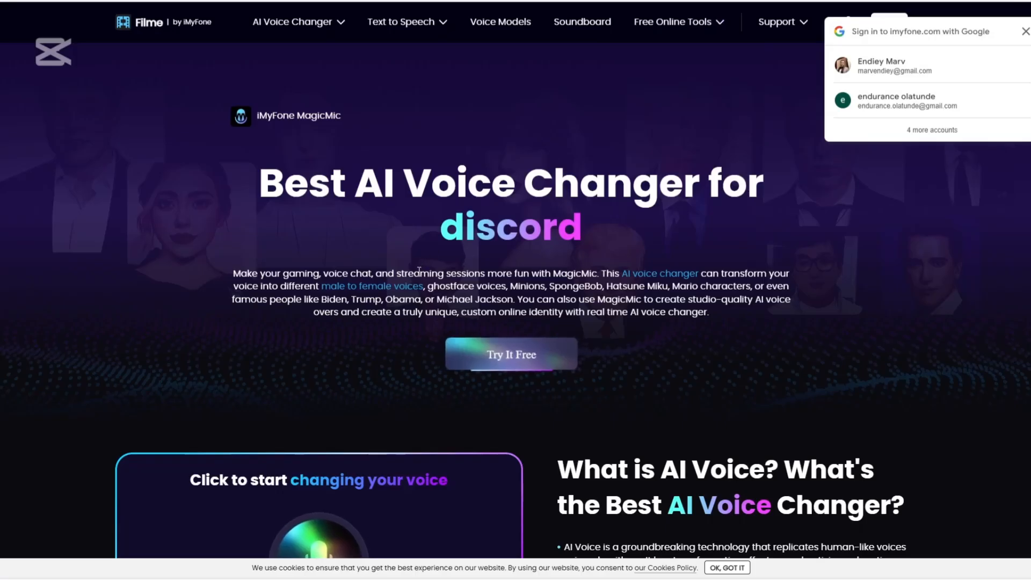
scroll(419, 261, down, 1)
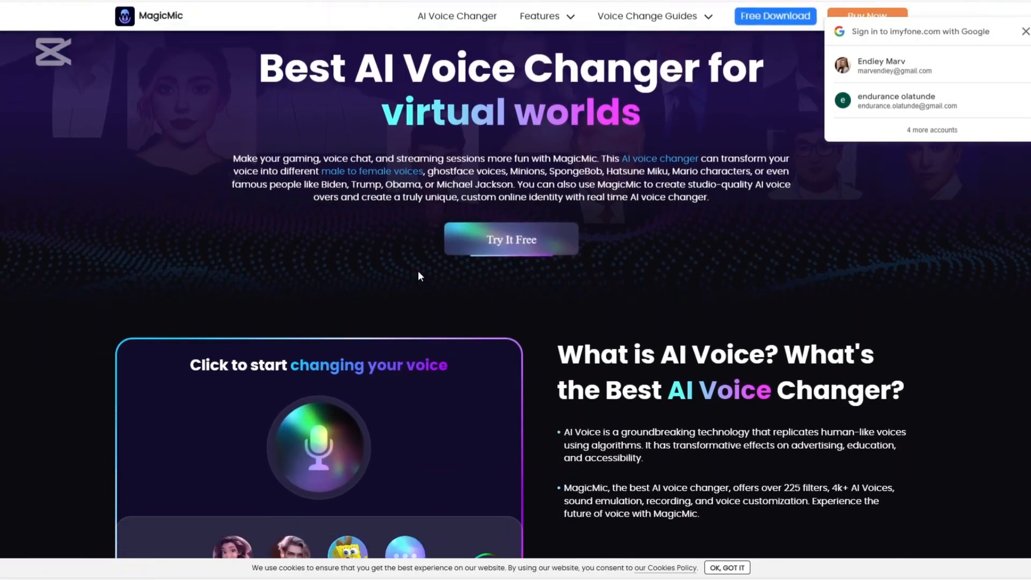
scroll(428, 288, down, 1)
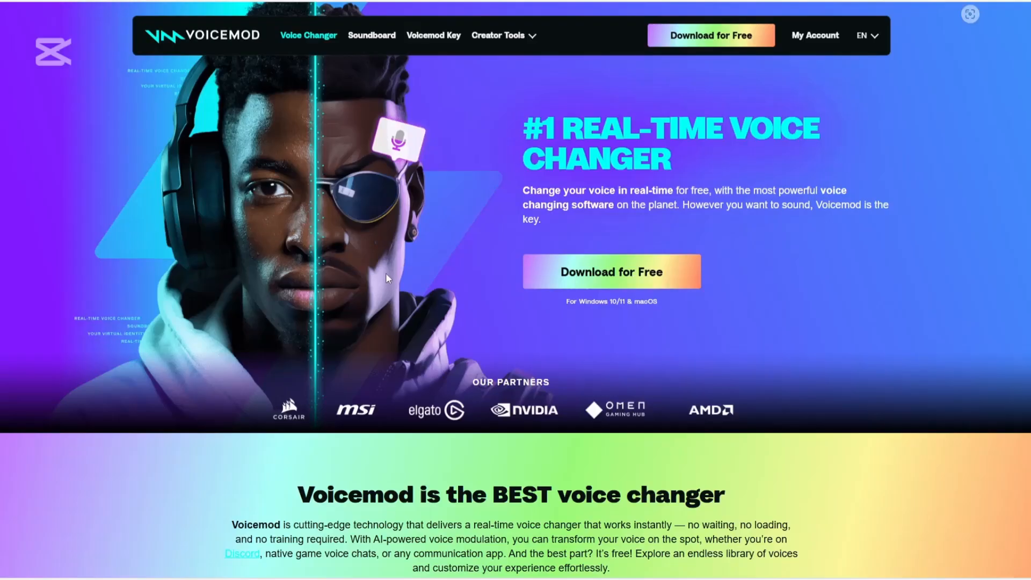
scroll(386, 273, down, 1)
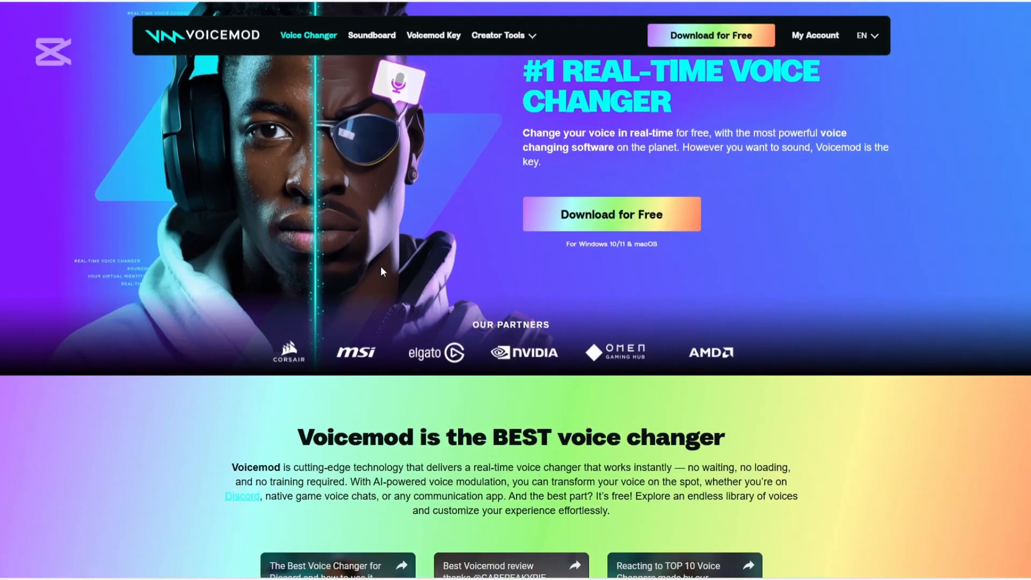
scroll(381, 266, down, 1)
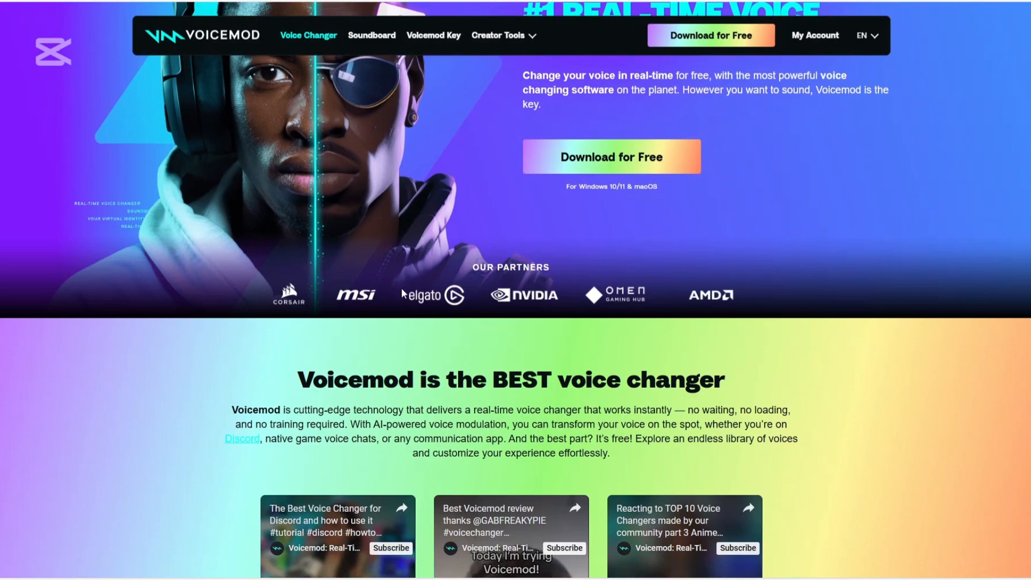
scroll(402, 287, down, 1)
scroll(437, 322, down, 1)
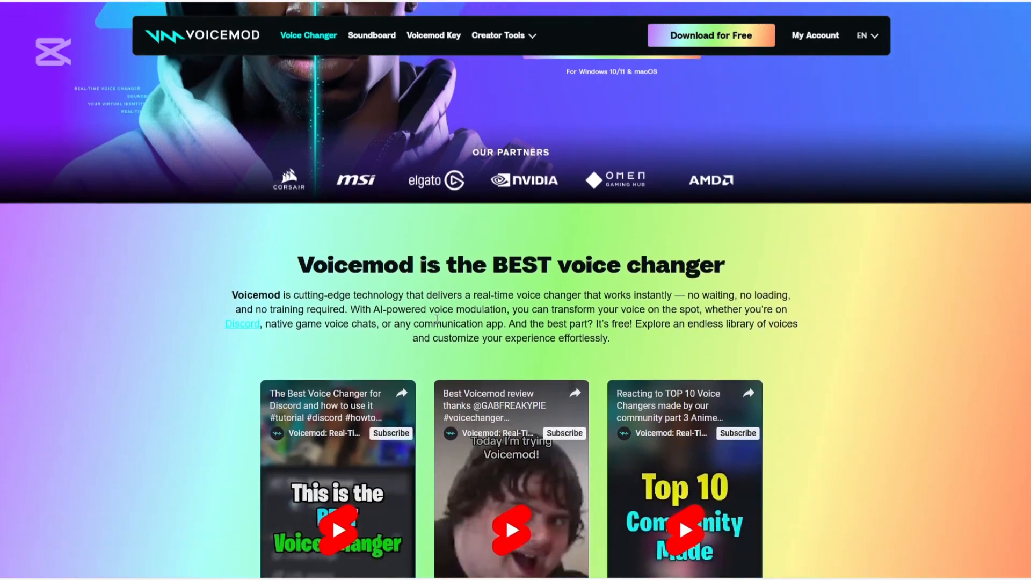
scroll(437, 320, down, 1)
scroll(437, 321, down, 1)
scroll(435, 321, down, 1)
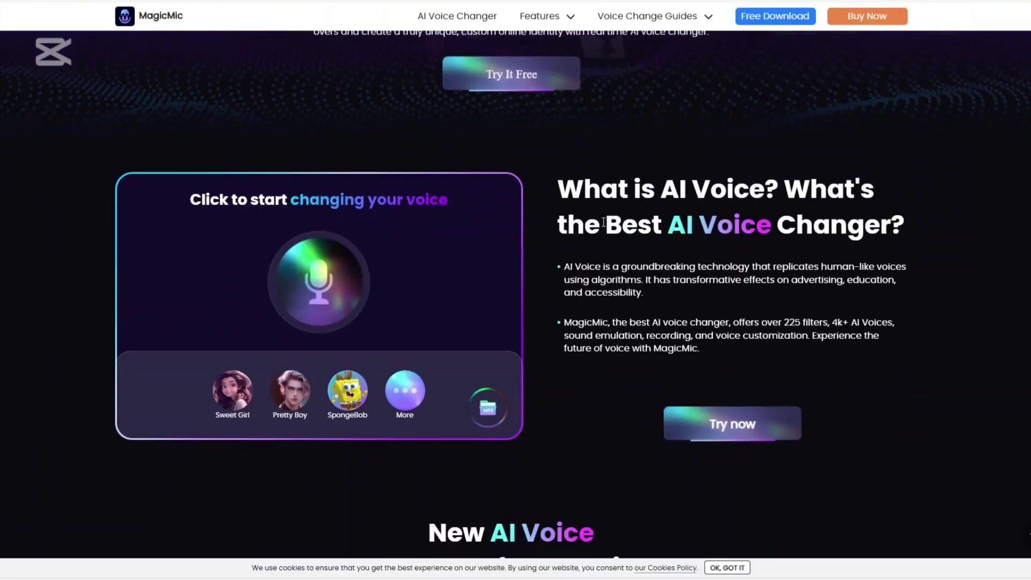
scroll(604, 223, down, 1)
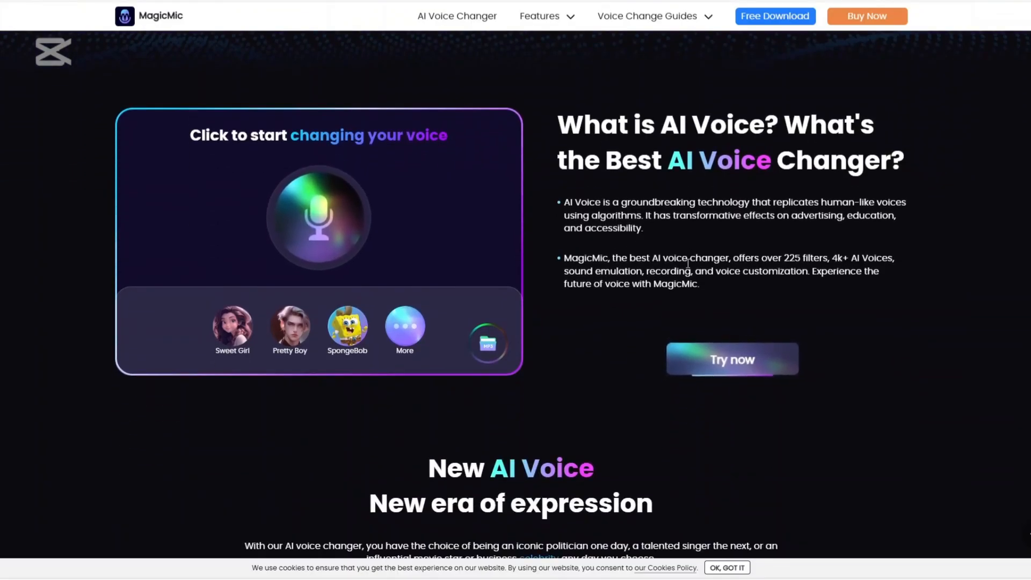
scroll(686, 263, down, 2)
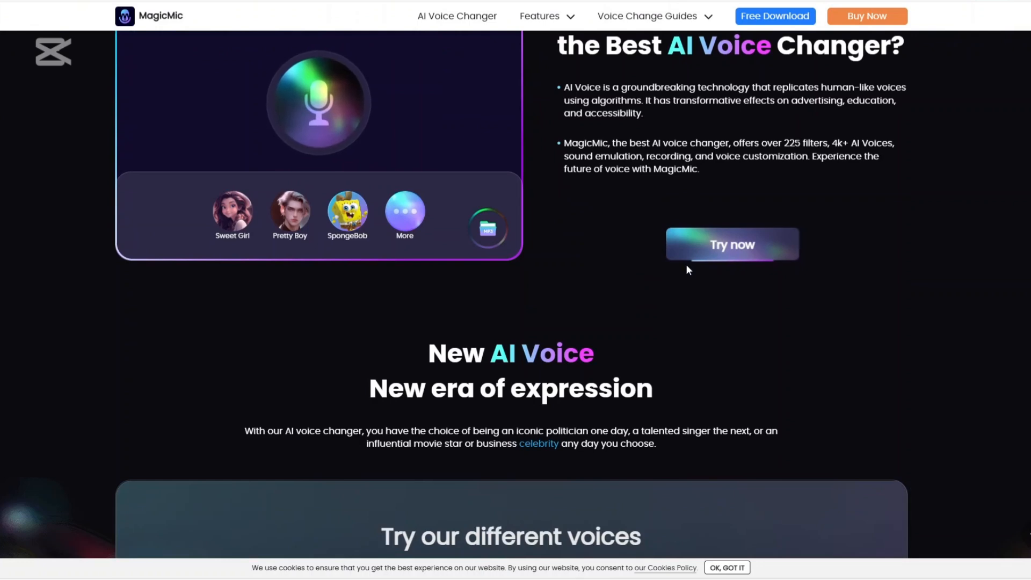
scroll(685, 271, down, 1)
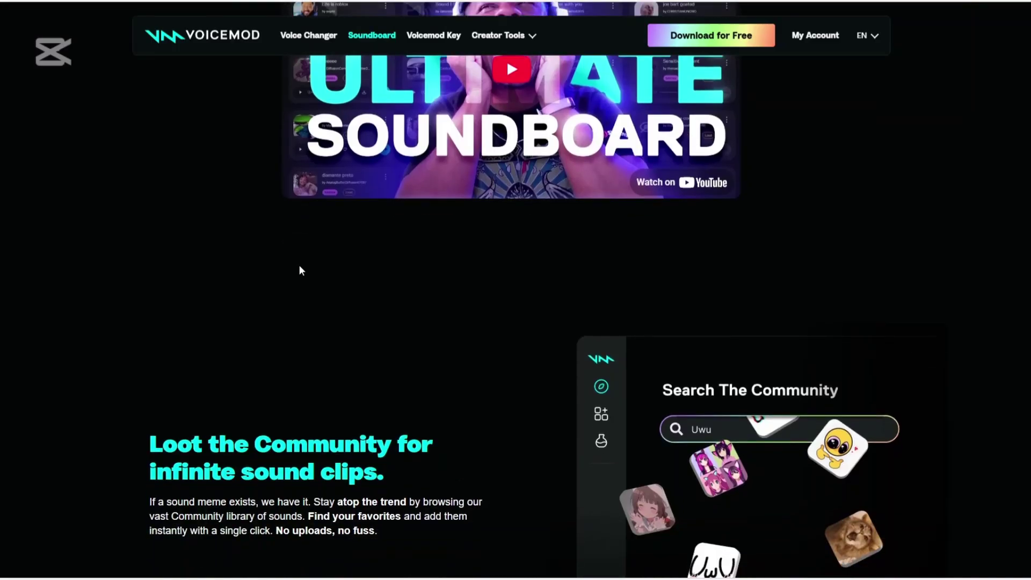
scroll(298, 265, down, 2)
scroll(298, 266, down, 1)
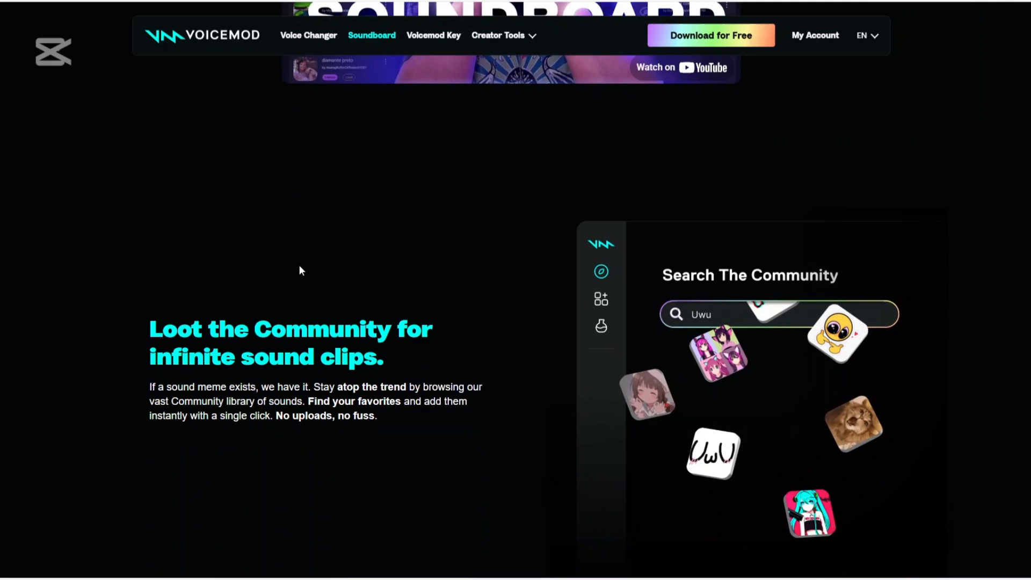
scroll(300, 265, down, 1)
scroll(299, 266, down, 1)
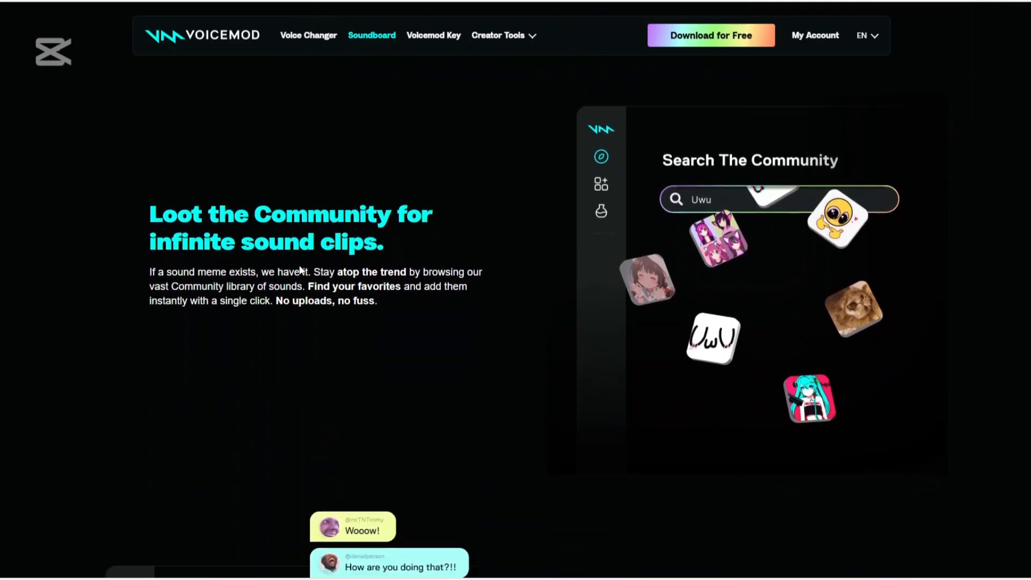
scroll(299, 266, down, 1)
scroll(299, 265, down, 1)
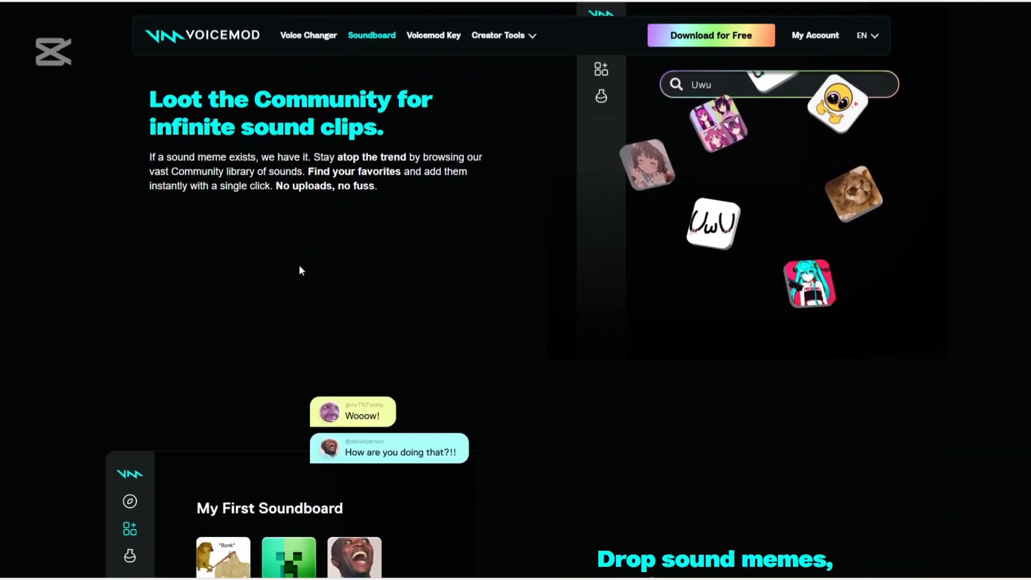
scroll(299, 265, down, 1)
scroll(298, 265, down, 1)
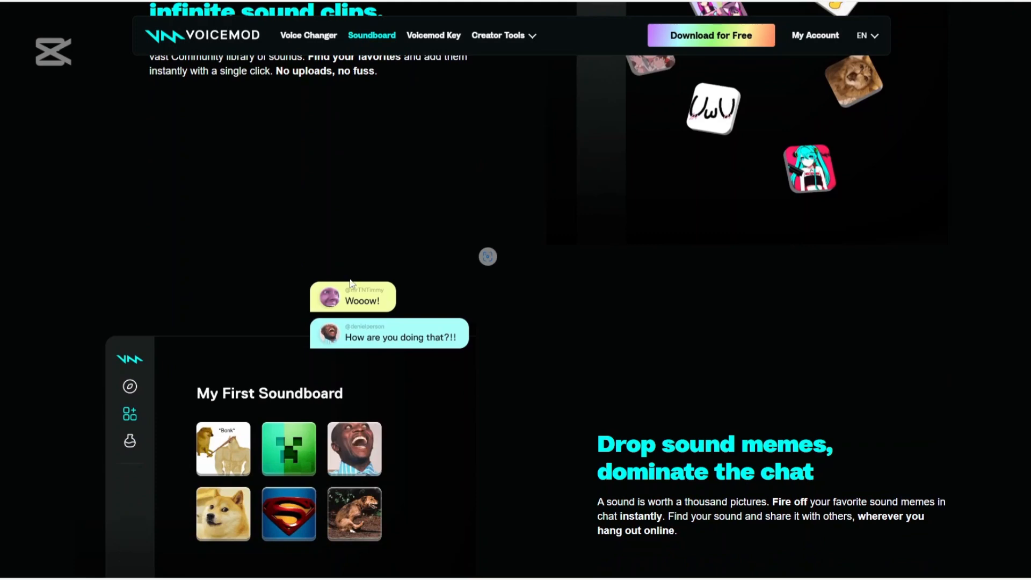
scroll(351, 284, down, 1)
scroll(350, 284, down, 1)
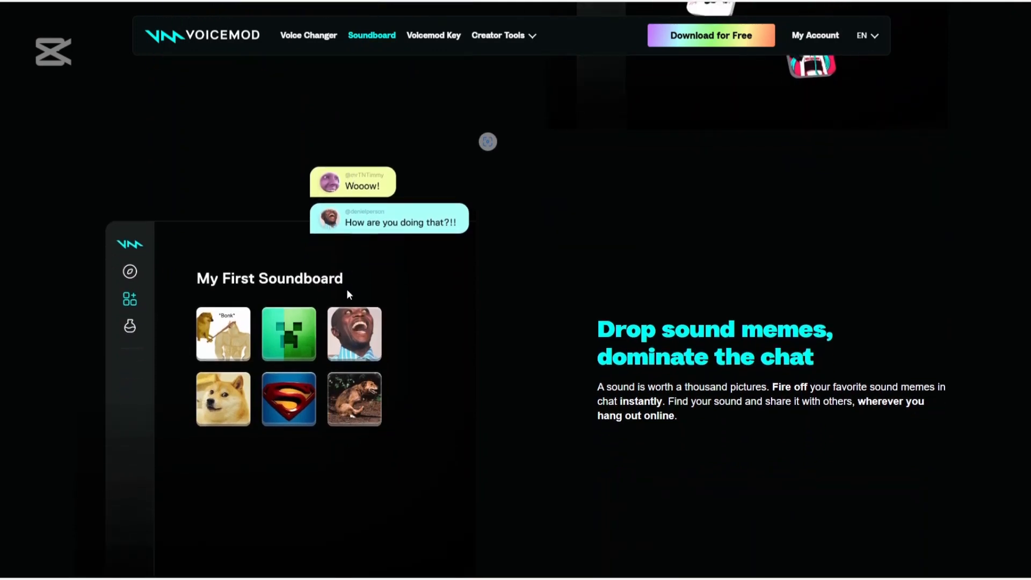
scroll(346, 289, down, 2)
scroll(338, 331, down, 2)
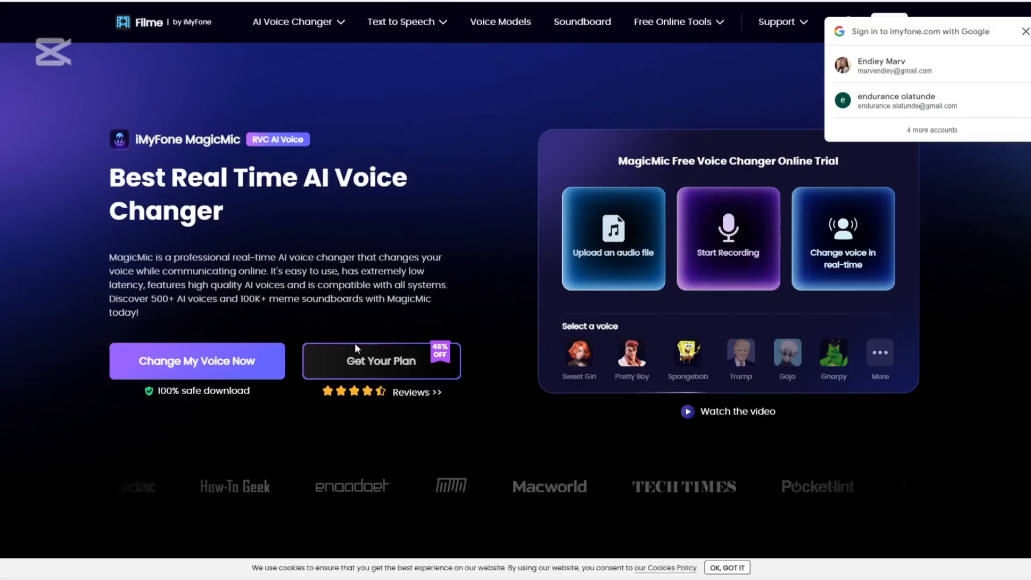
scroll(395, 326, down, 1)
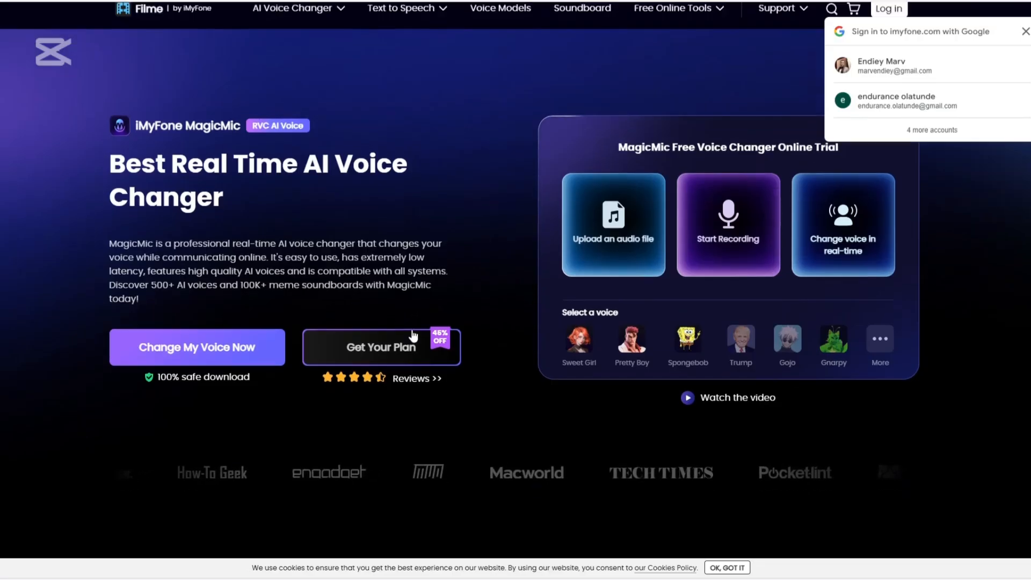
scroll(415, 342, down, 1)
scroll(419, 357, down, 2)
scroll(420, 358, down, 2)
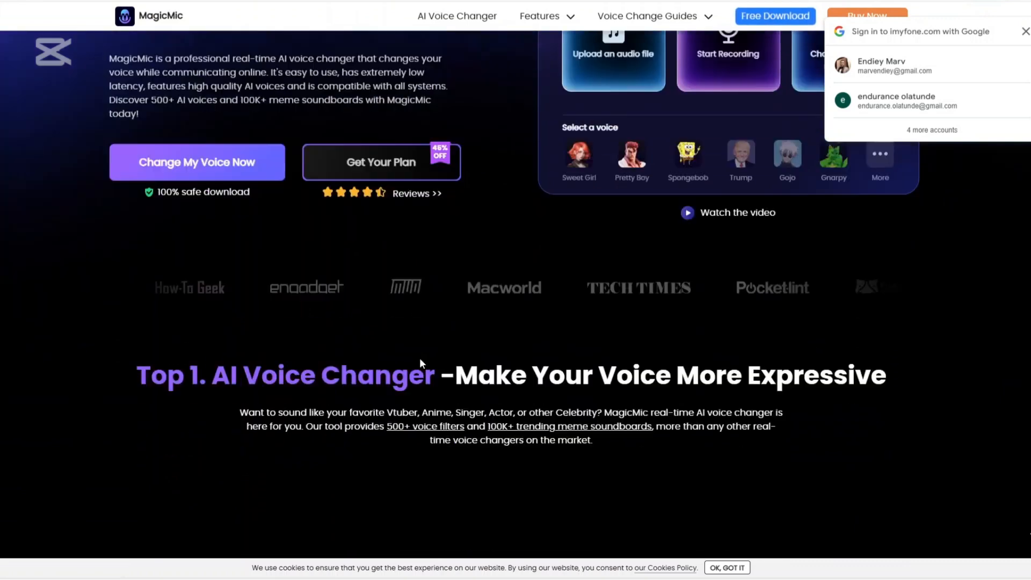
scroll(420, 358, down, 1)
scroll(420, 358, down, 2)
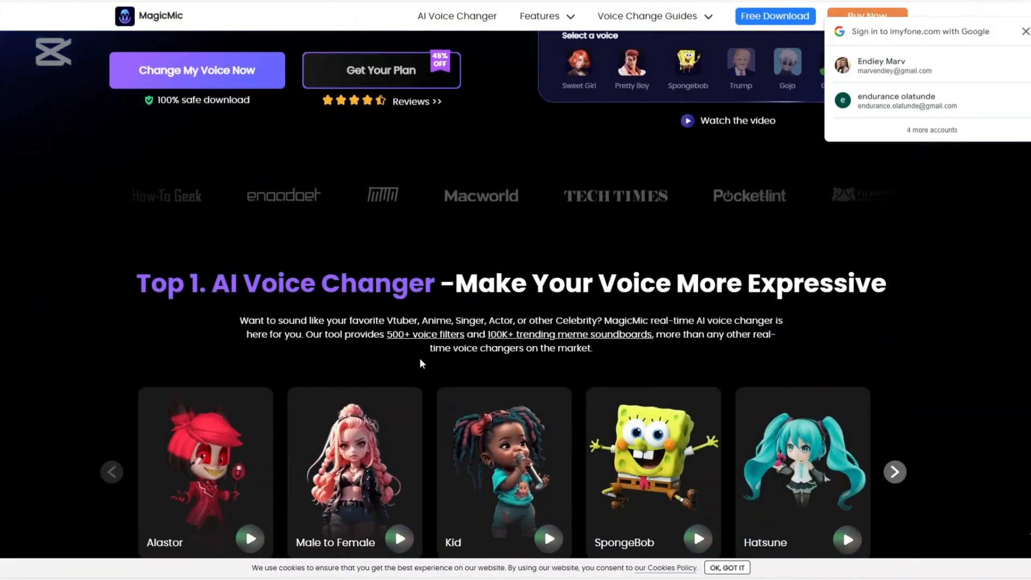
scroll(419, 358, down, 2)
scroll(420, 357, down, 2)
scroll(631, 262, down, 1)
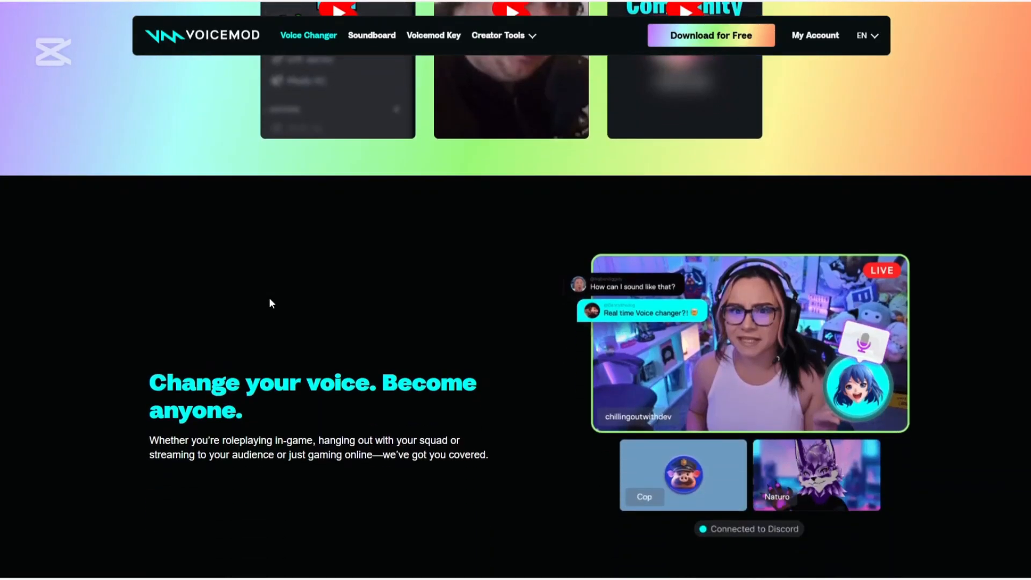
scroll(269, 296, down, 2)
scroll(269, 297, down, 2)
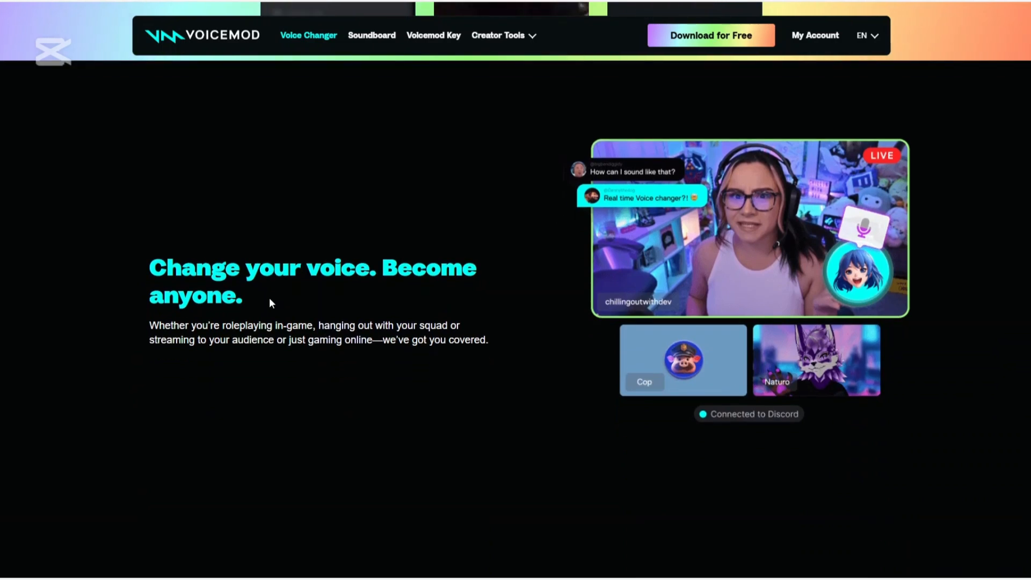
scroll(270, 297, down, 2)
scroll(378, 413, down, 2)
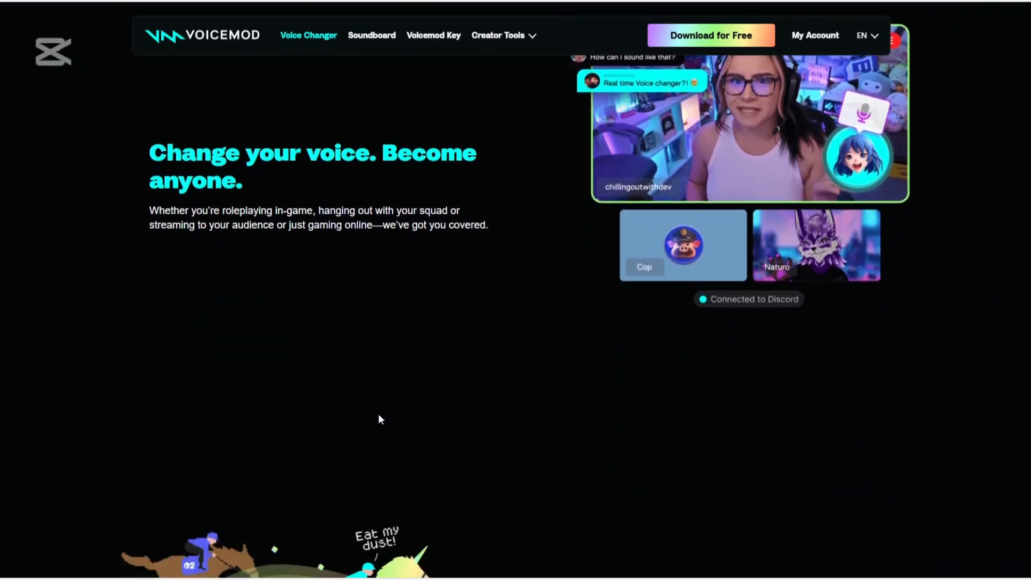
scroll(364, 408, down, 3)
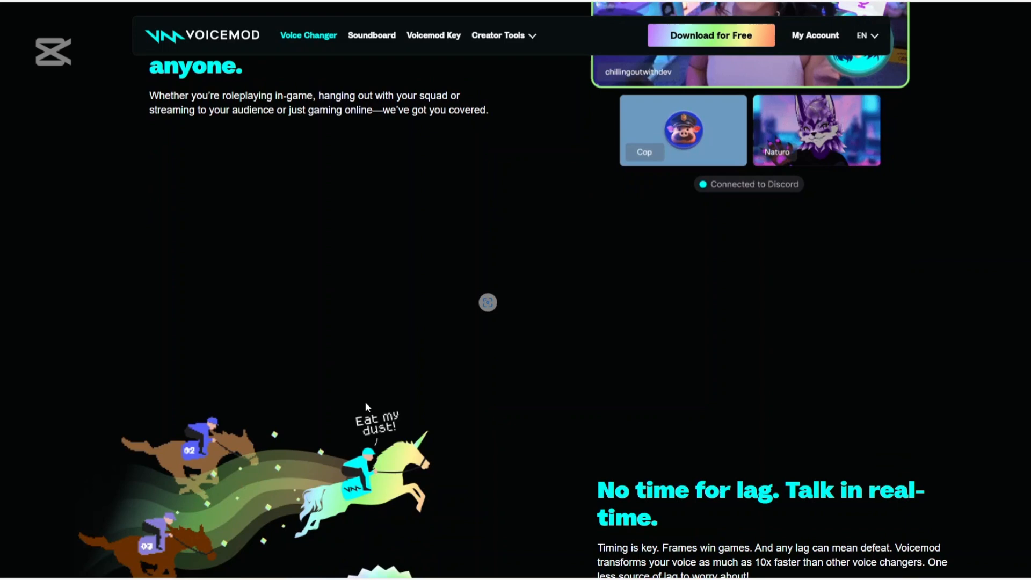
scroll(488, 245, down, 2)
scroll(487, 245, down, 2)
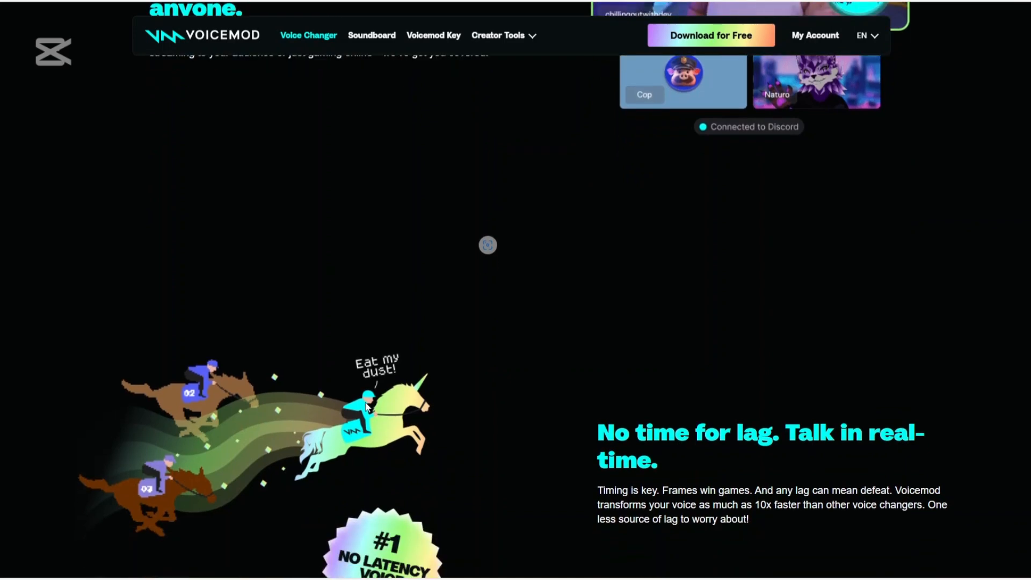
scroll(365, 405, down, 3)
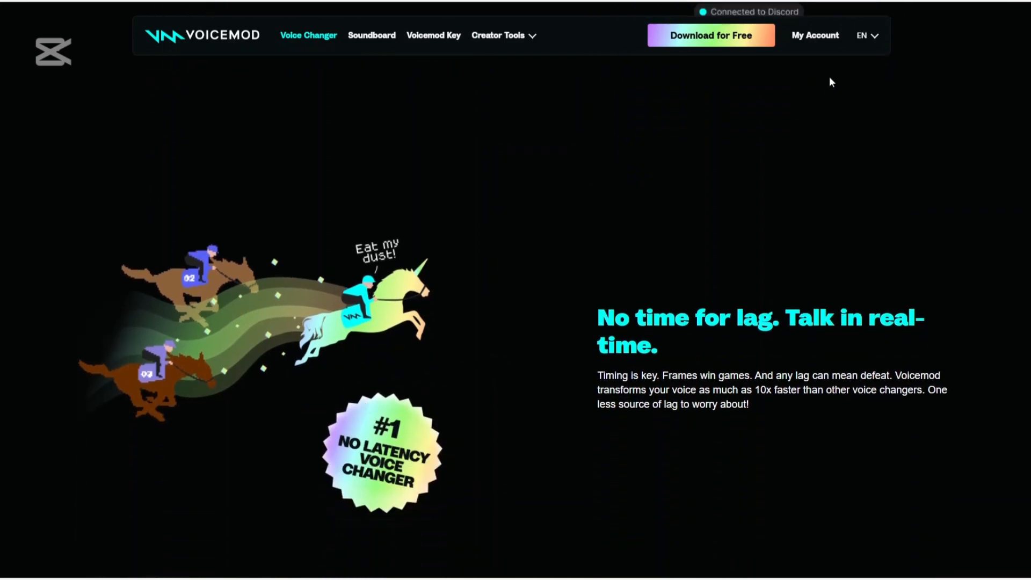
scroll(508, 274, down, 2)
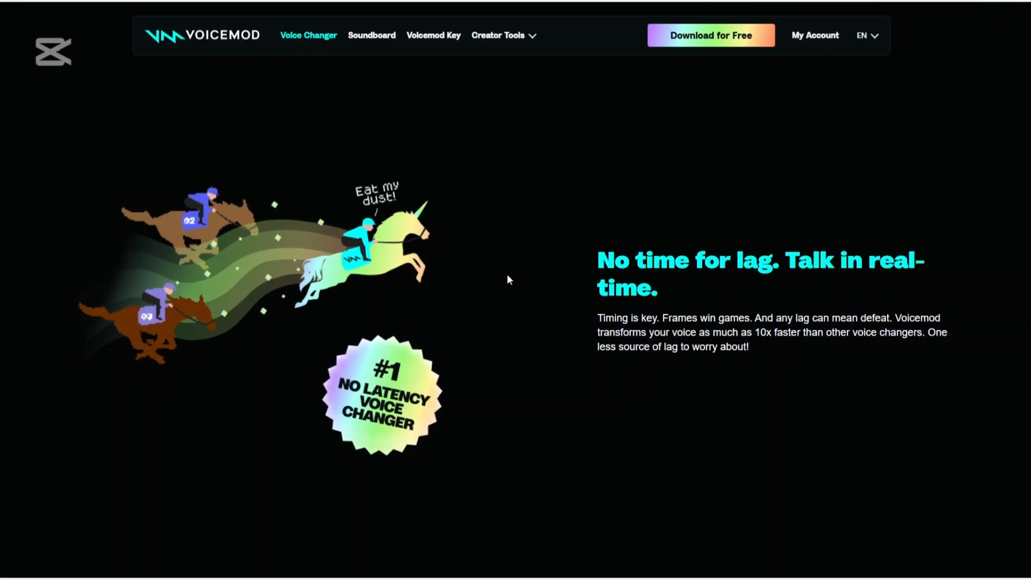
scroll(508, 273, down, 1)
scroll(507, 274, down, 3)
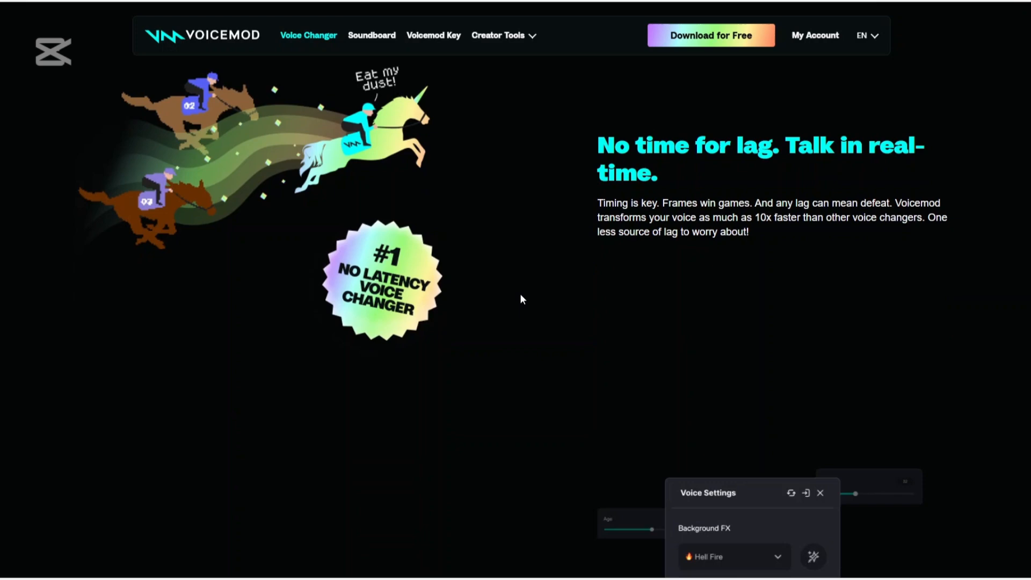
scroll(518, 324, down, 3)
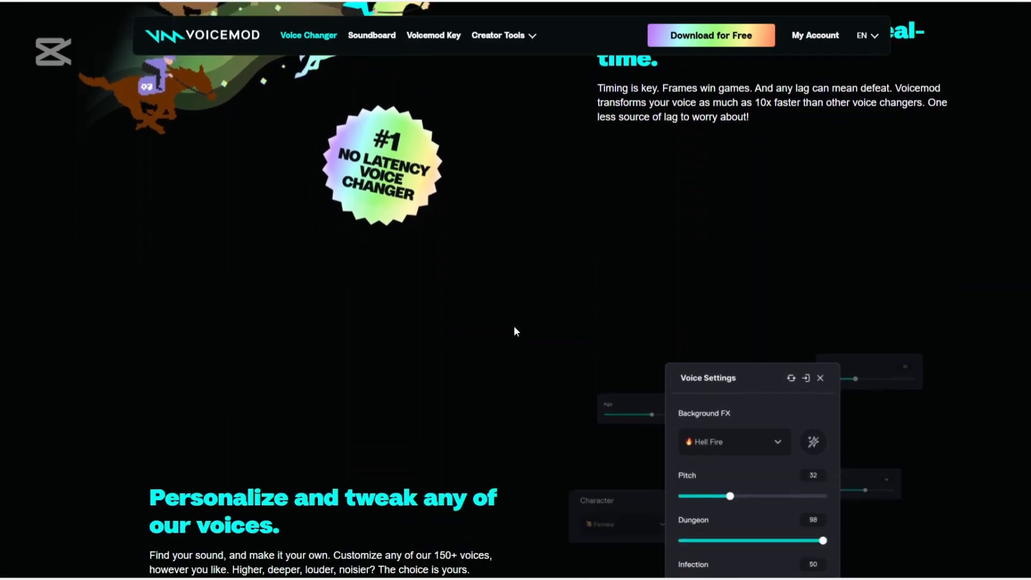
scroll(514, 326, down, 2)
scroll(513, 327, down, 2)
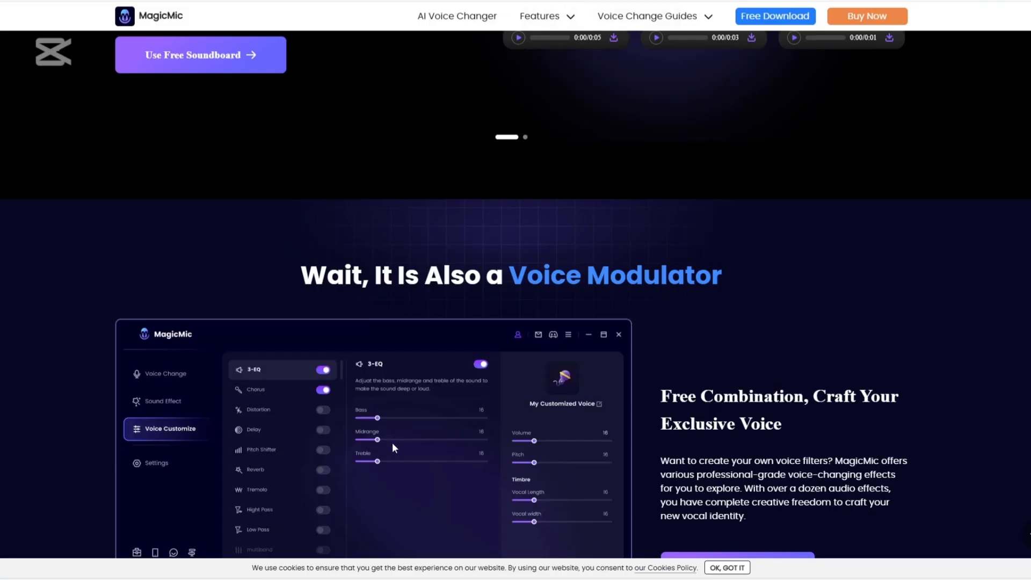
scroll(395, 435, down, 2)
scroll(403, 420, down, 2)
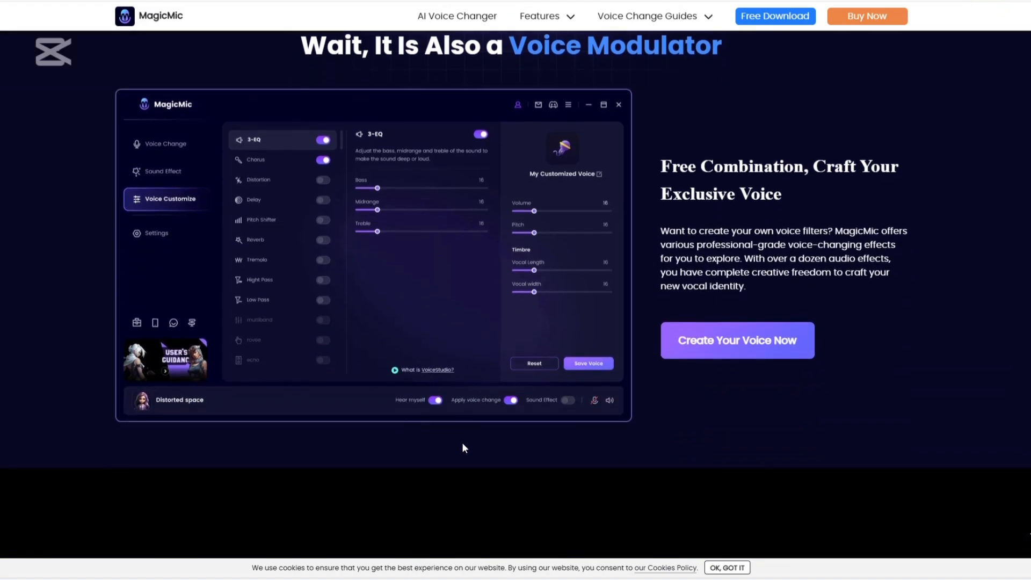
scroll(452, 426, down, 1)
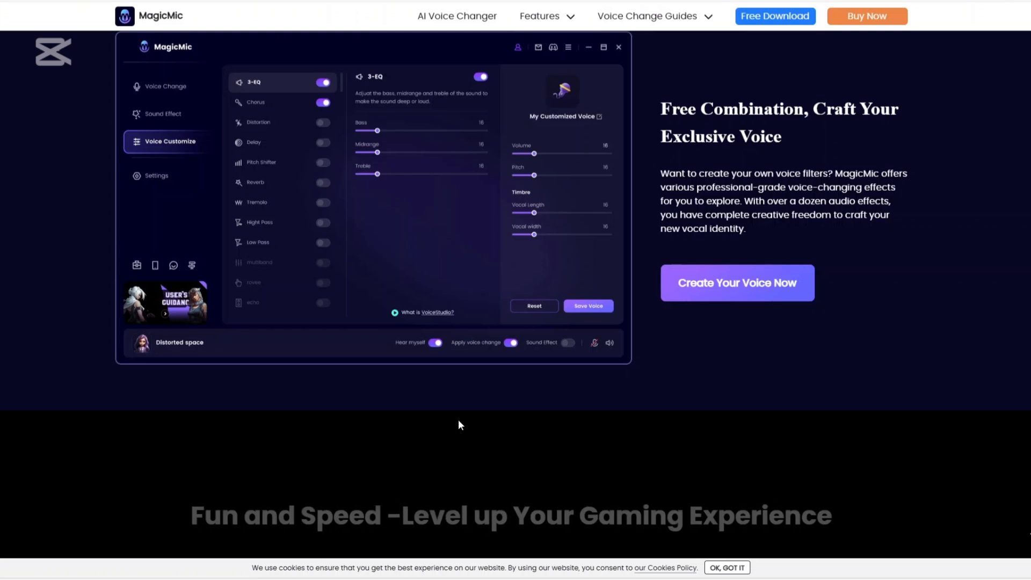
scroll(480, 412, down, 1)
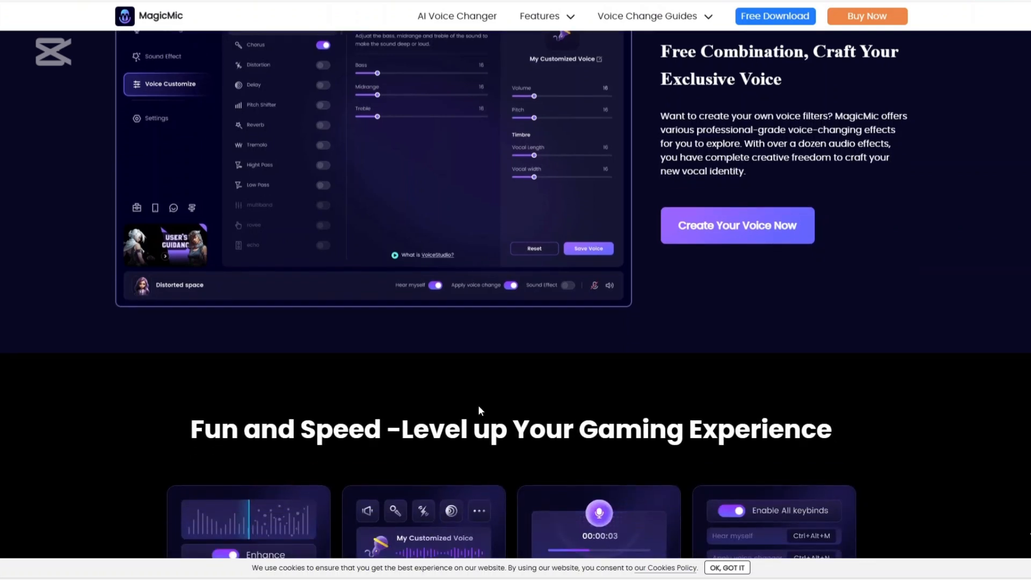
scroll(478, 406, down, 3)
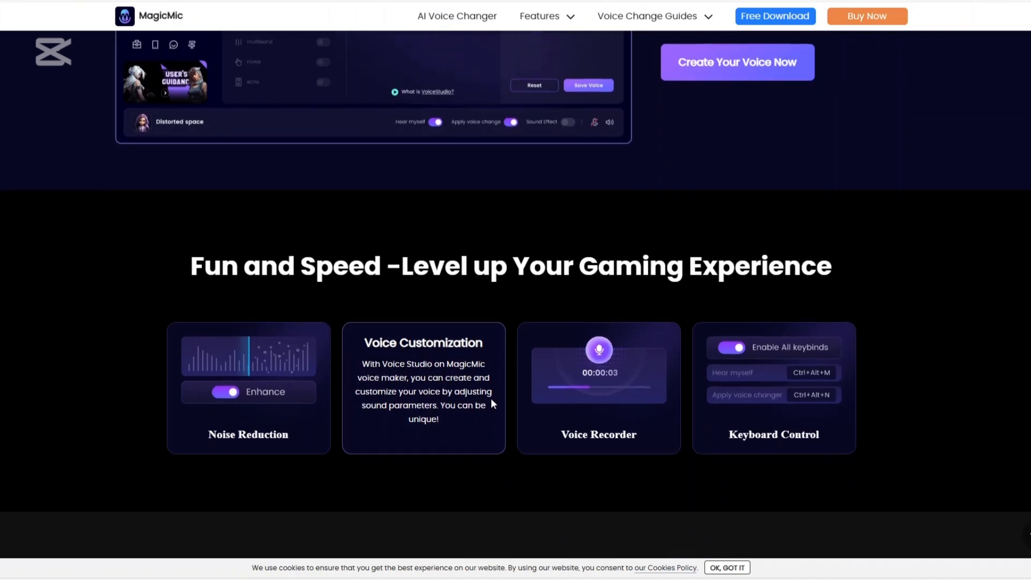
scroll(490, 398, down, 1)
scroll(490, 398, down, 4)
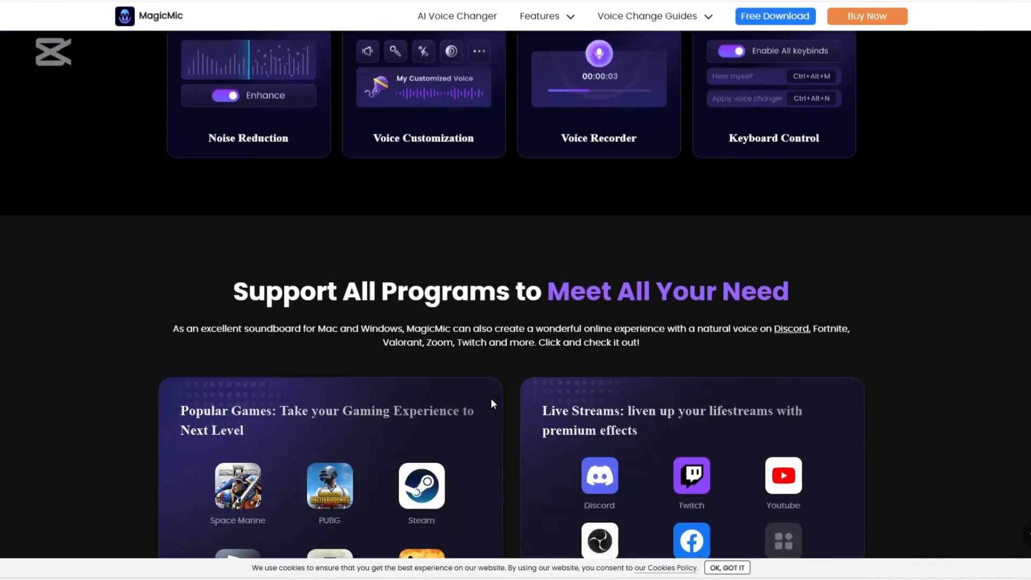
scroll(491, 398, down, 1)
scroll(491, 398, down, 1)
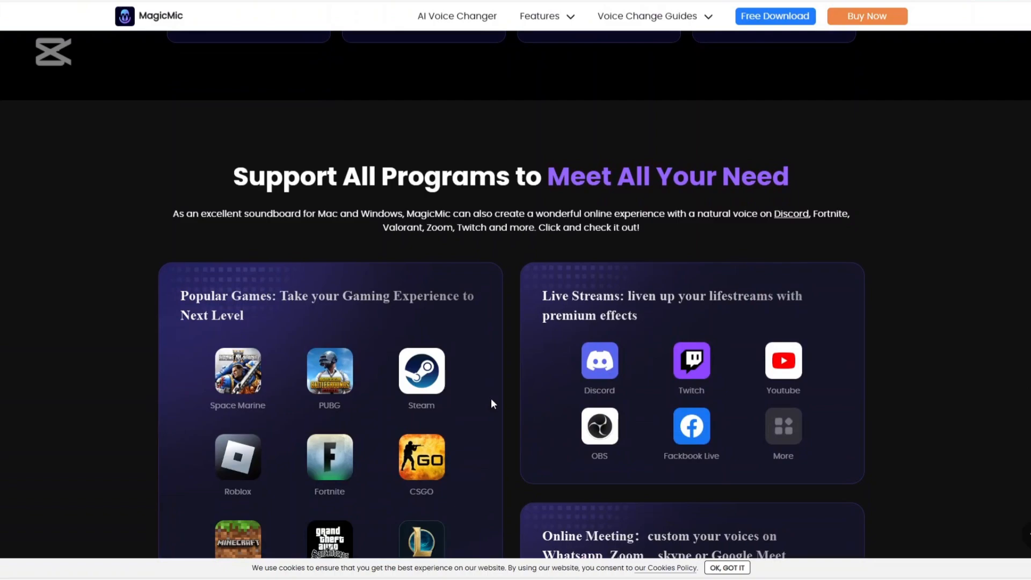
scroll(491, 398, down, 1)
scroll(490, 397, down, 1)
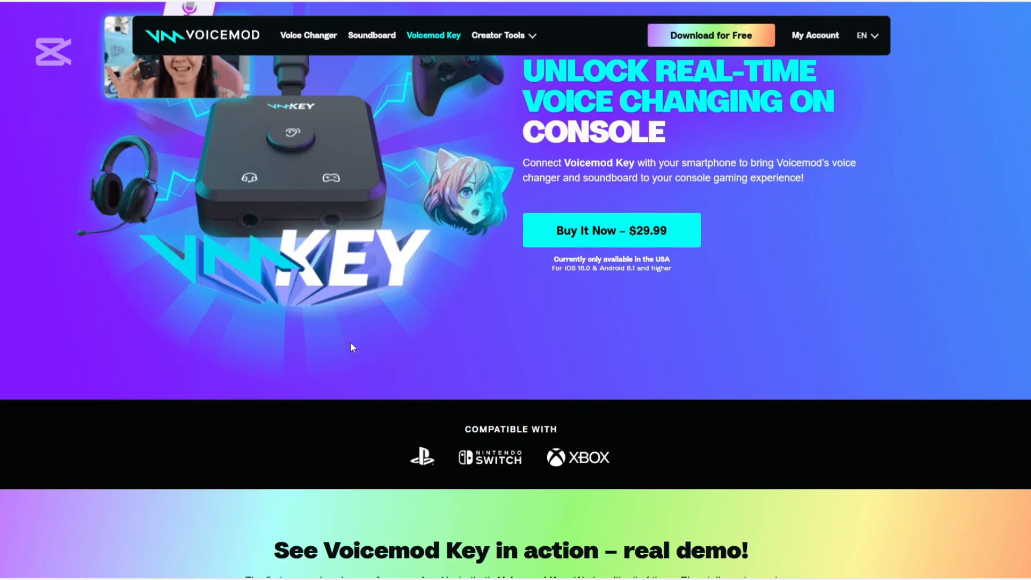
scroll(350, 341, down, 1)
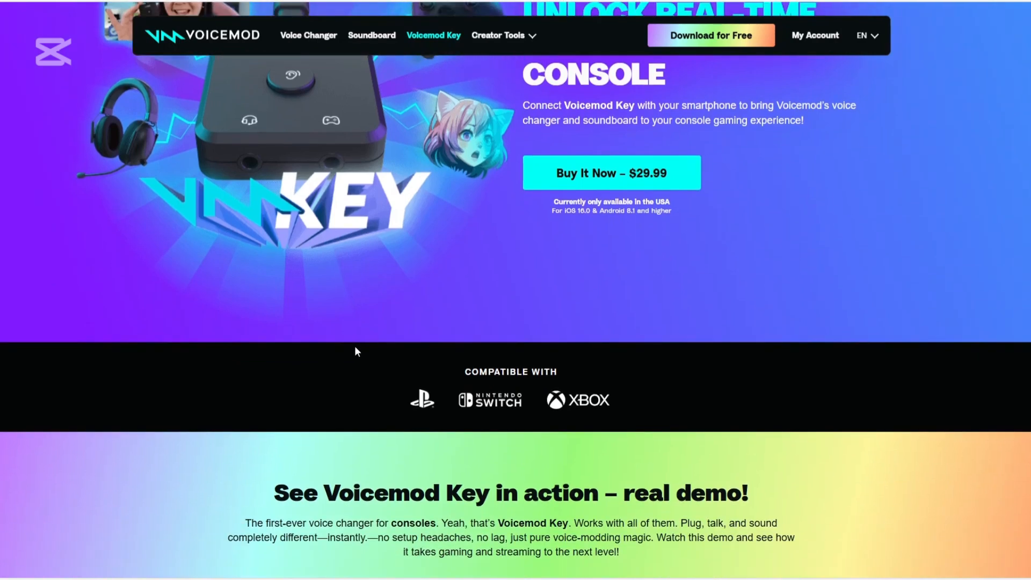
scroll(354, 346, down, 2)
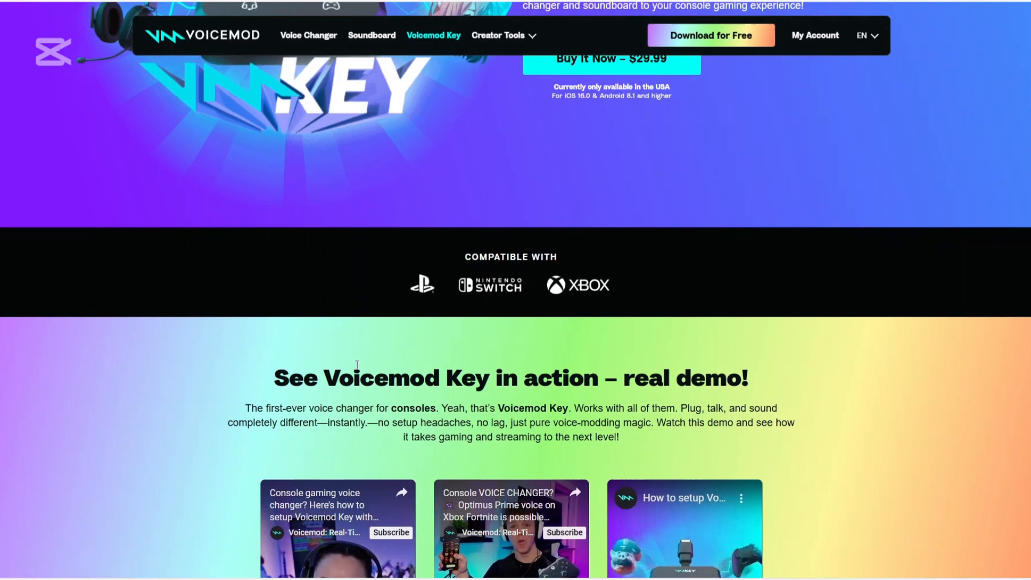
scroll(356, 364, down, 2)
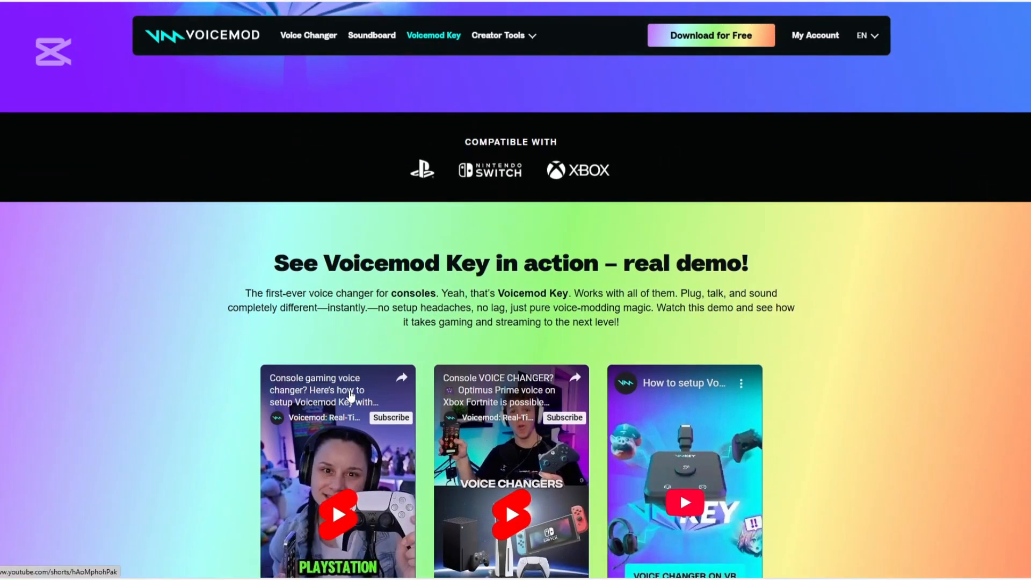
scroll(351, 395, down, 1)
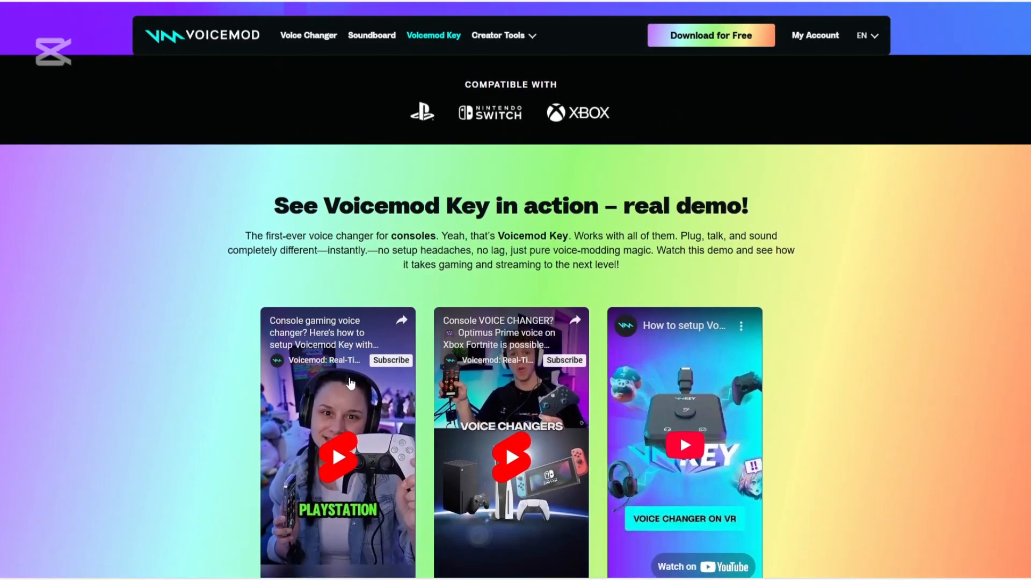
scroll(351, 386, down, 2)
scroll(350, 385, down, 2)
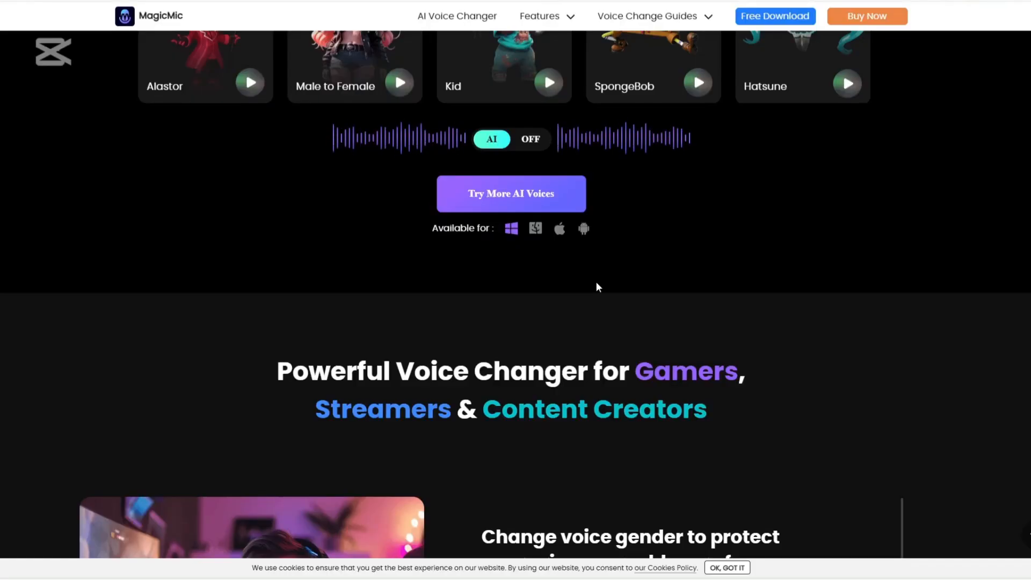
scroll(605, 346, down, 1)
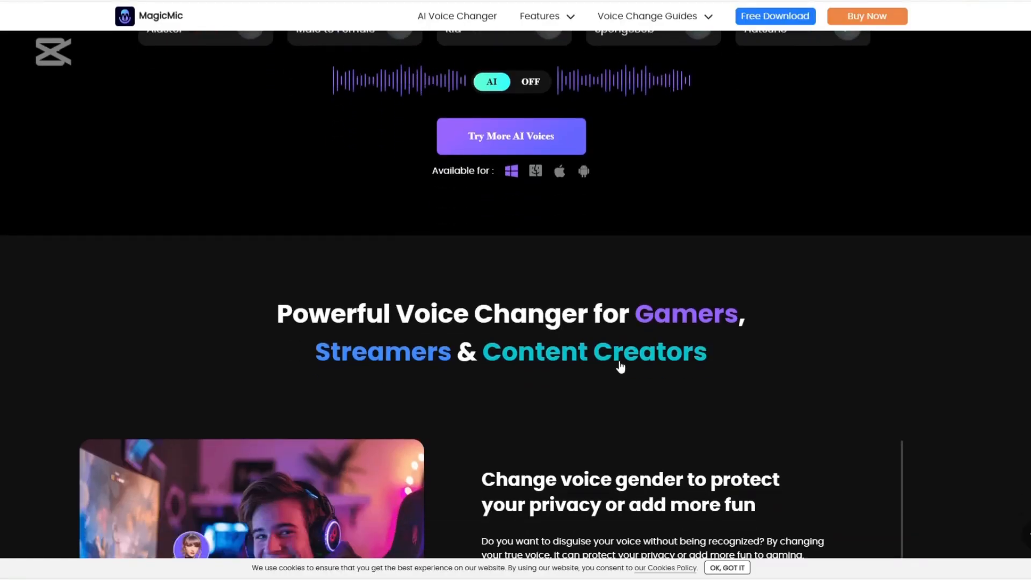
scroll(620, 366, down, 1)
scroll(620, 366, down, 1)
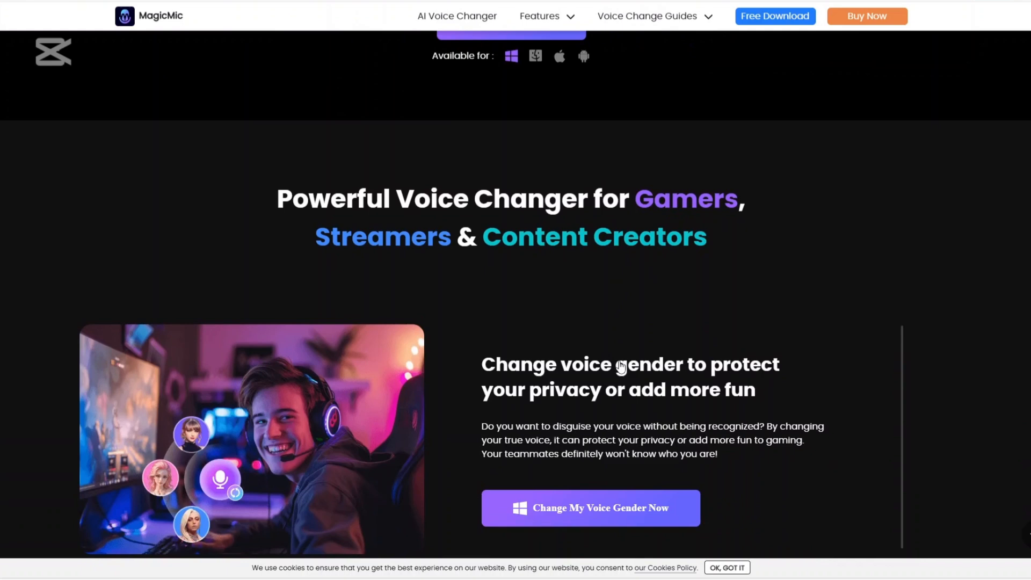
scroll(621, 406, down, 1)
scroll(620, 407, down, 1)
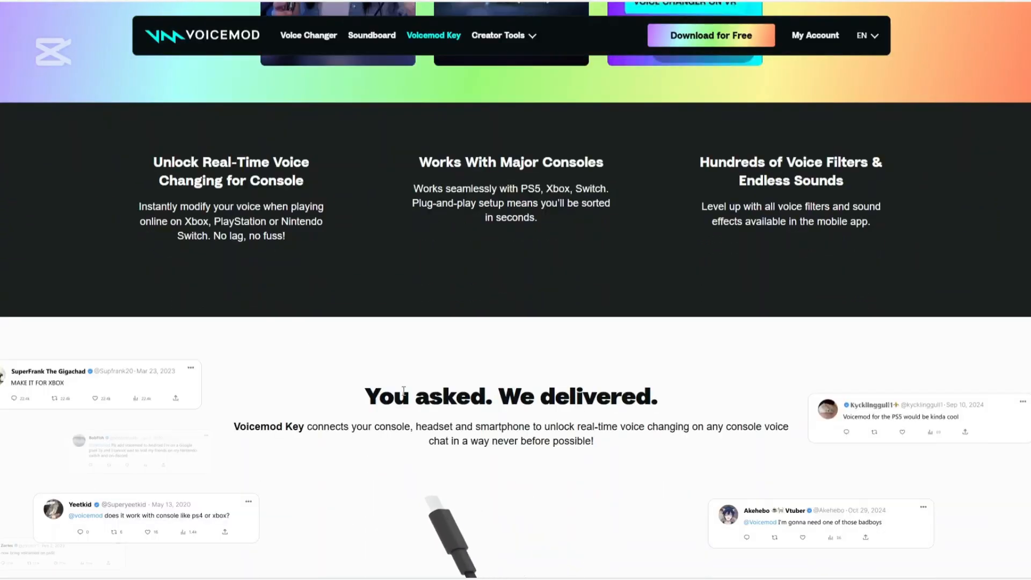
scroll(406, 403, down, 3)
scroll(405, 402, down, 2)
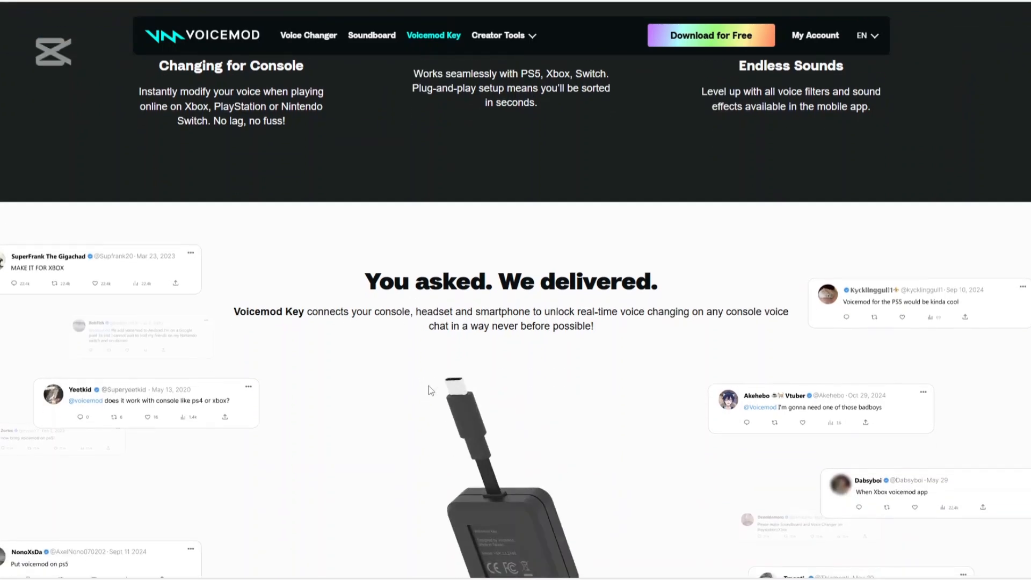
scroll(423, 396, down, 2)
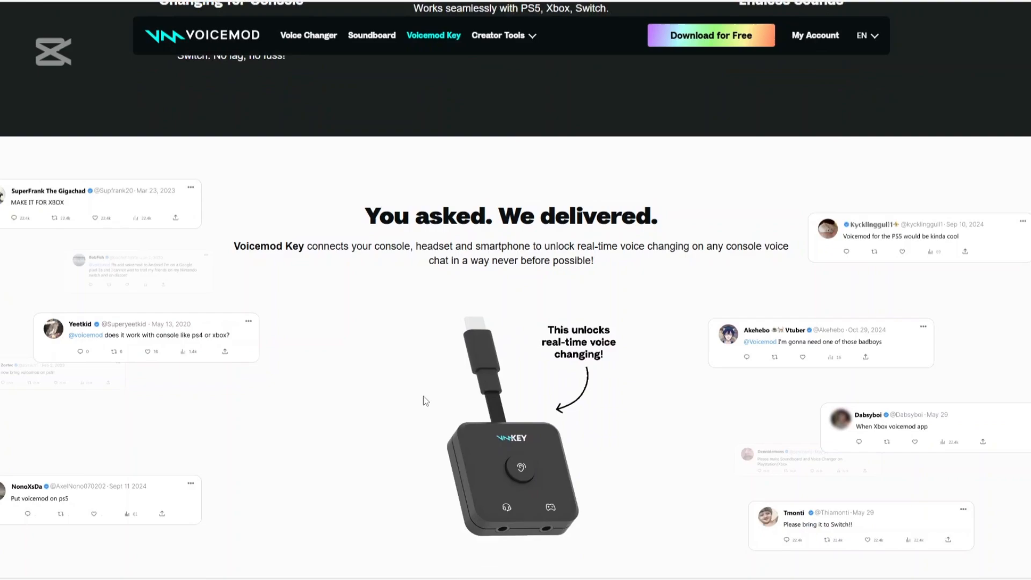
scroll(422, 395, down, 3)
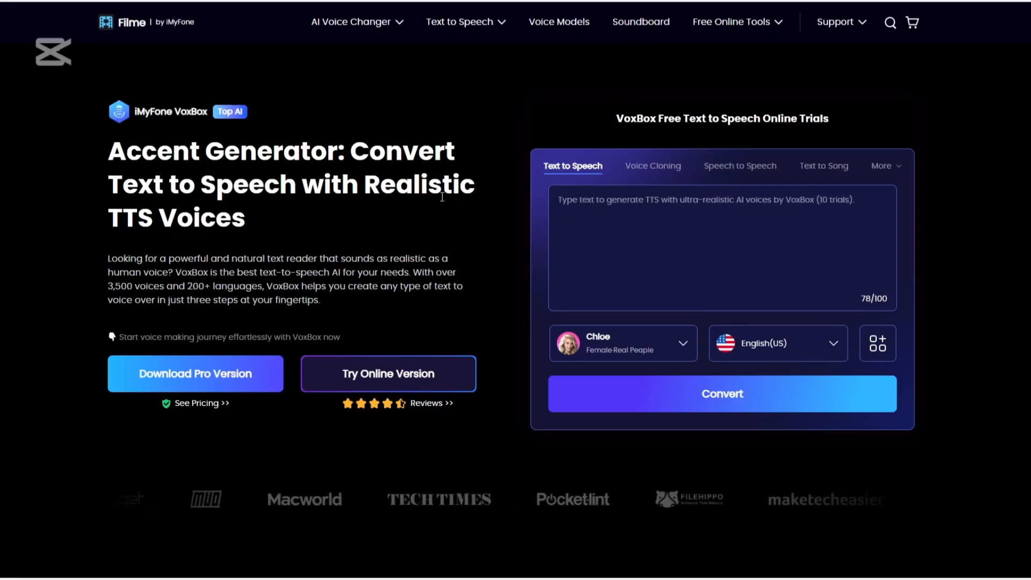
scroll(463, 246, down, 2)
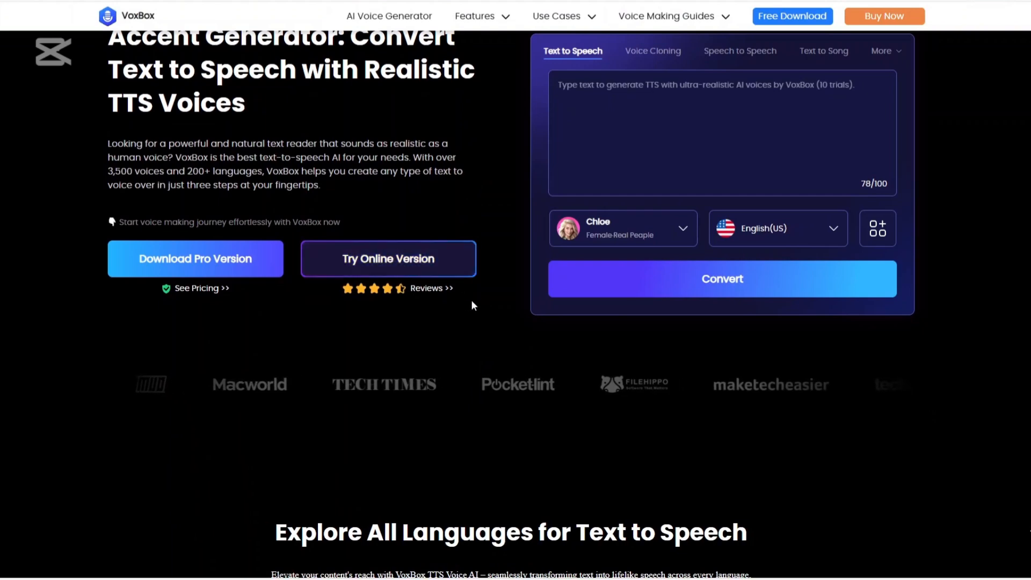
scroll(460, 301, down, 2)
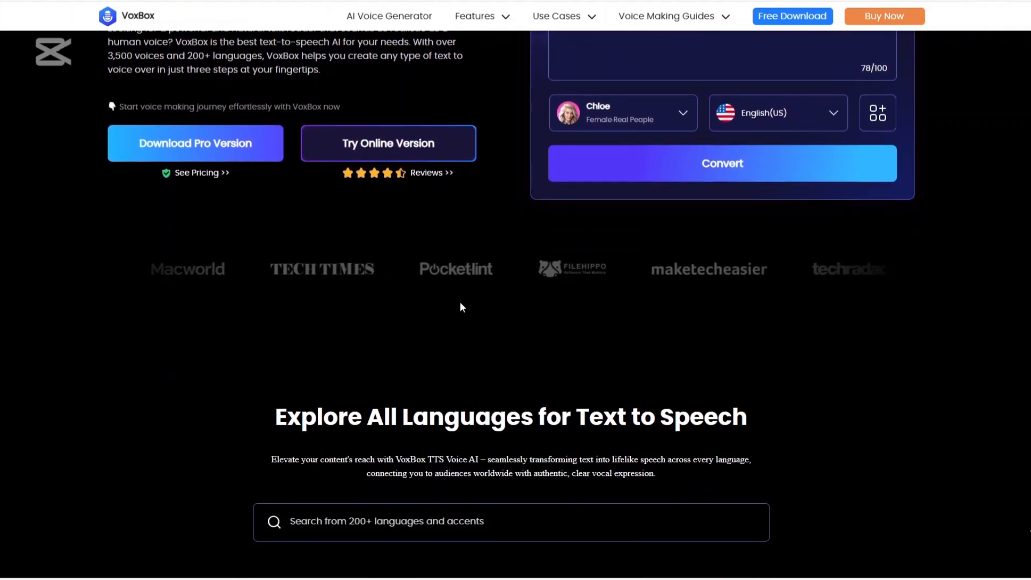
scroll(460, 301, down, 2)
scroll(467, 310, down, 2)
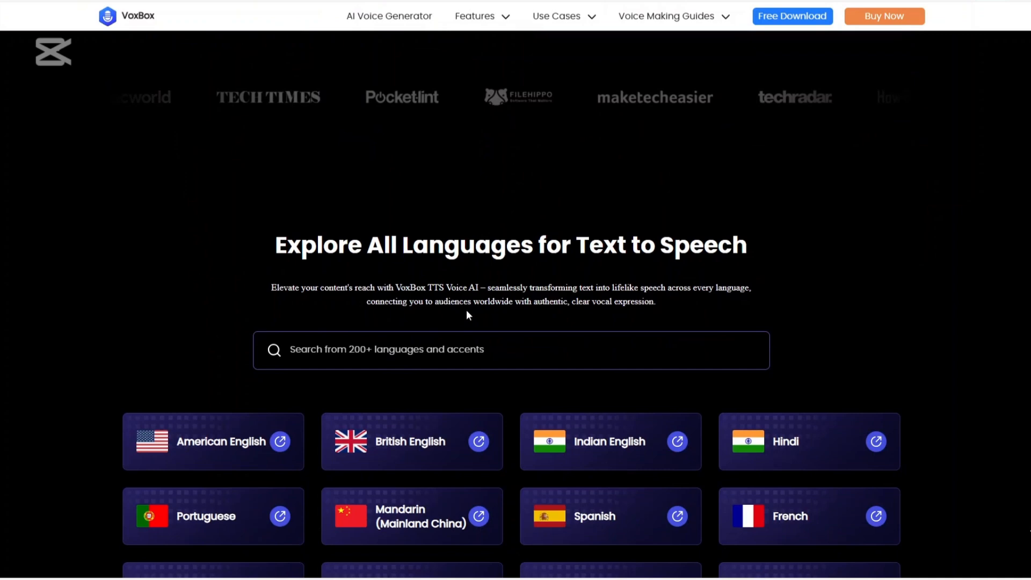
scroll(467, 309, down, 3)
scroll(466, 310, down, 2)
scroll(466, 309, down, 2)
scroll(466, 309, down, 2)
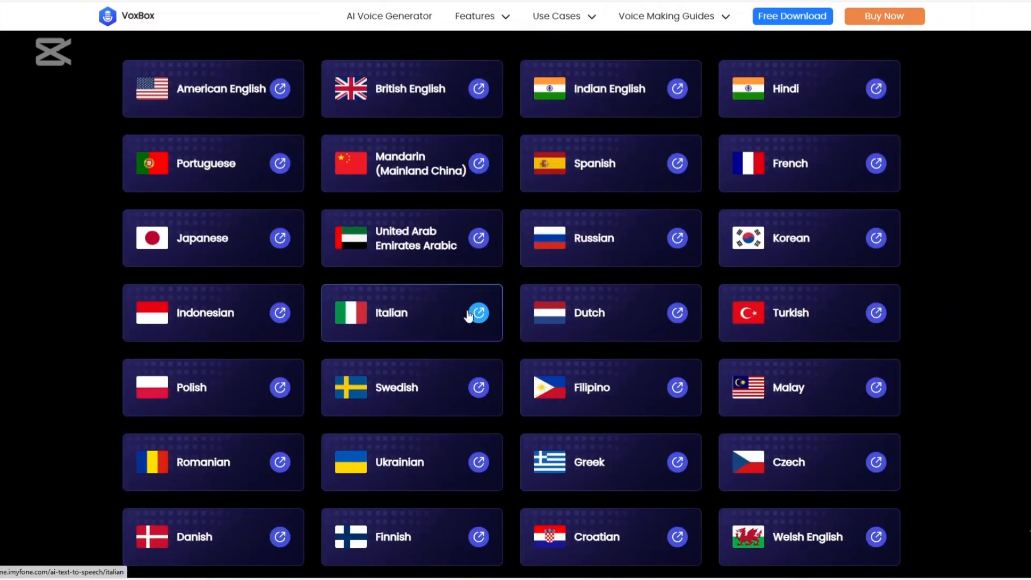
scroll(466, 309, down, 2)
scroll(467, 309, down, 3)
scroll(467, 310, down, 2)
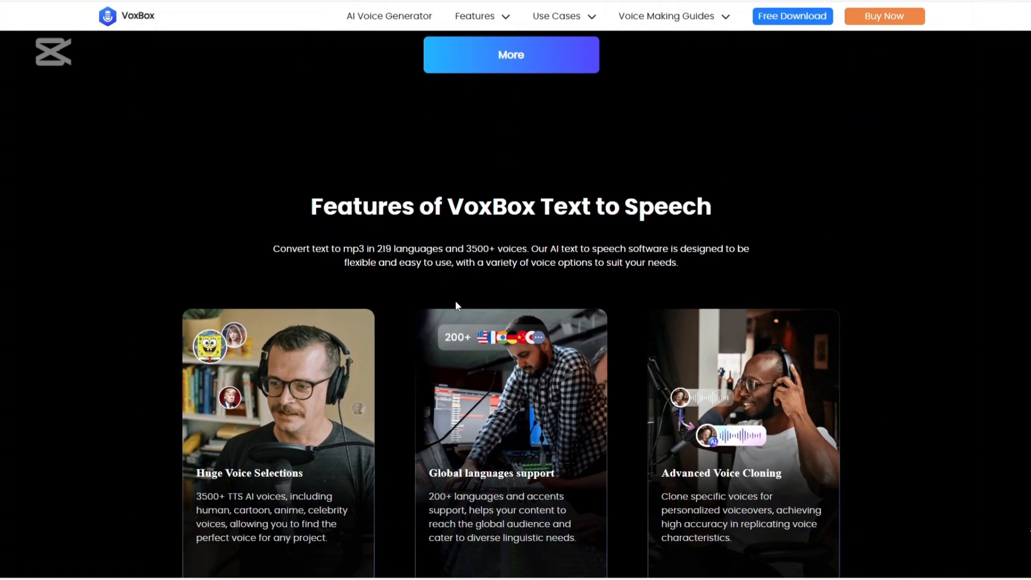
scroll(447, 292, down, 2)
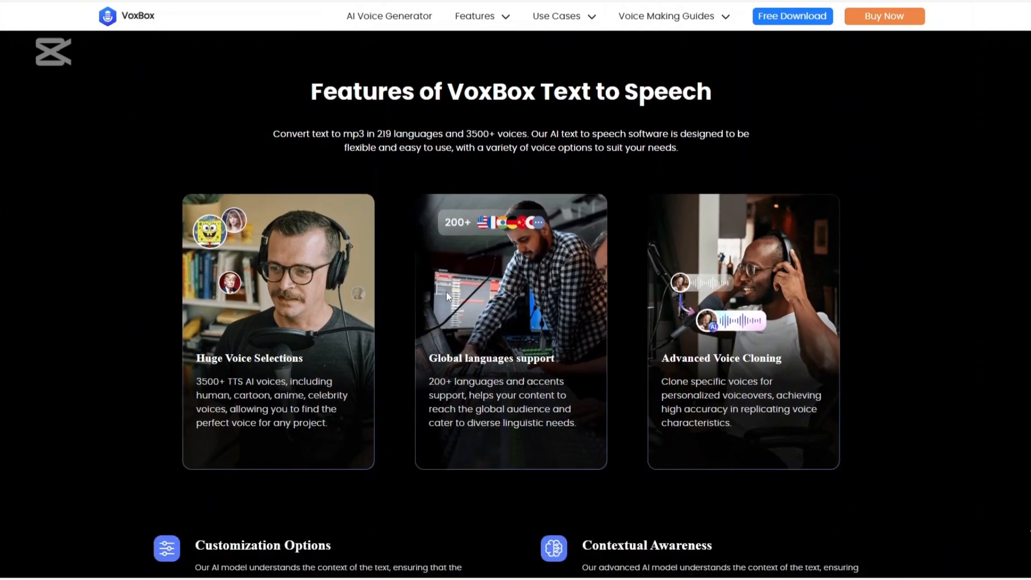
scroll(446, 276, down, 3)
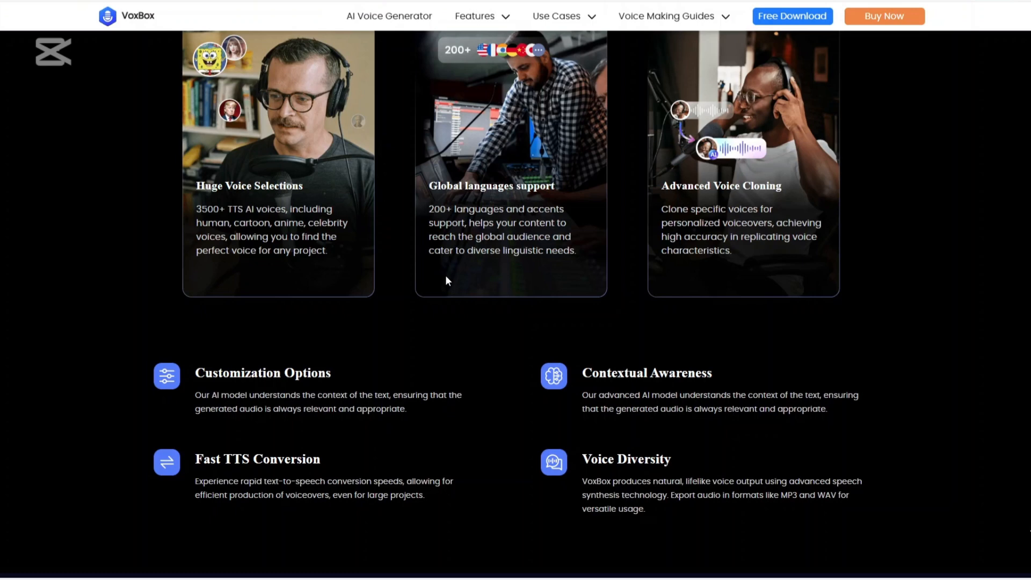
scroll(485, 316, down, 1)
scroll(491, 348, down, 1)
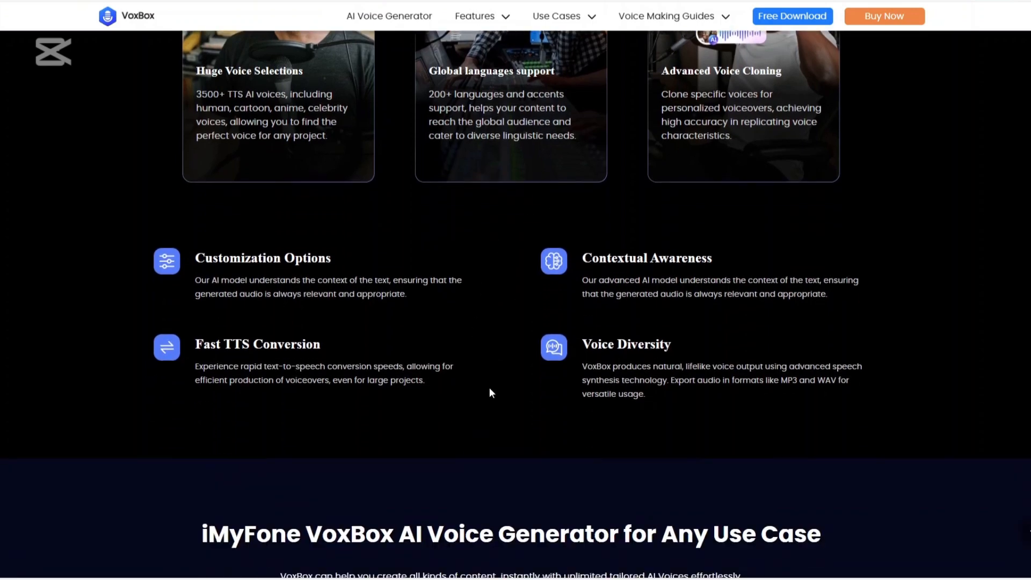
scroll(489, 403, down, 2)
scroll(490, 413, down, 1)
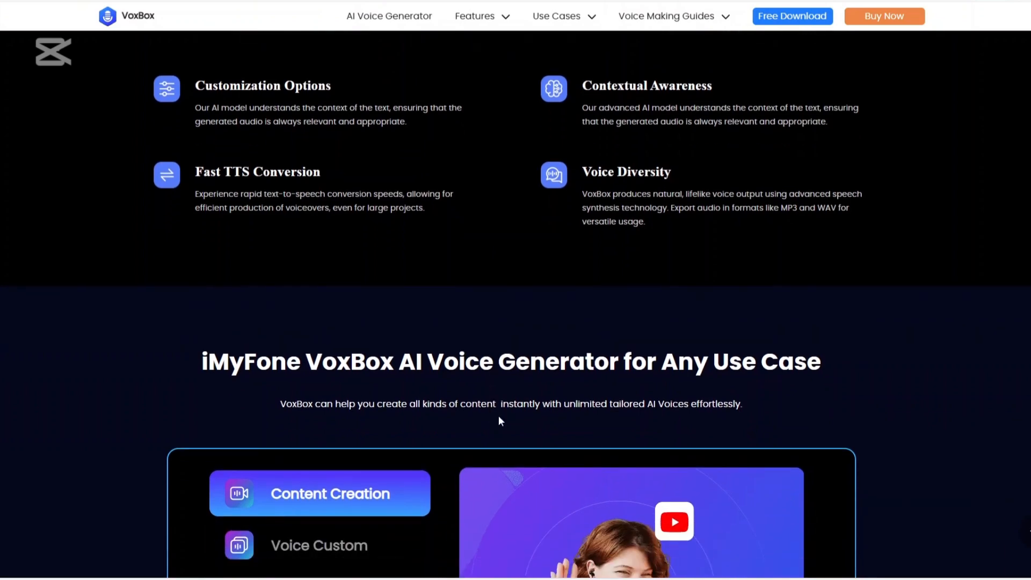
scroll(498, 415, down, 2)
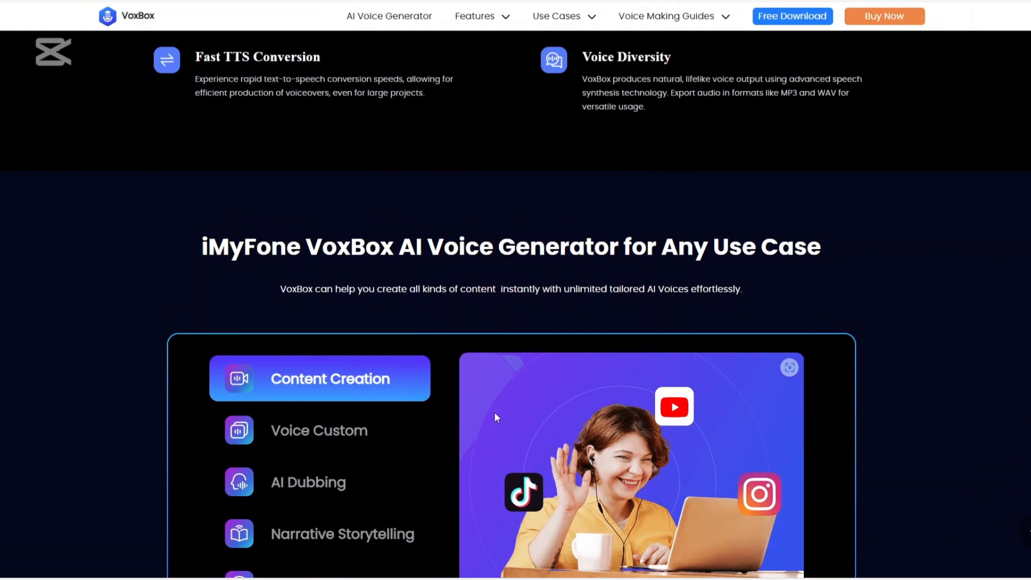
scroll(523, 412, down, 1)
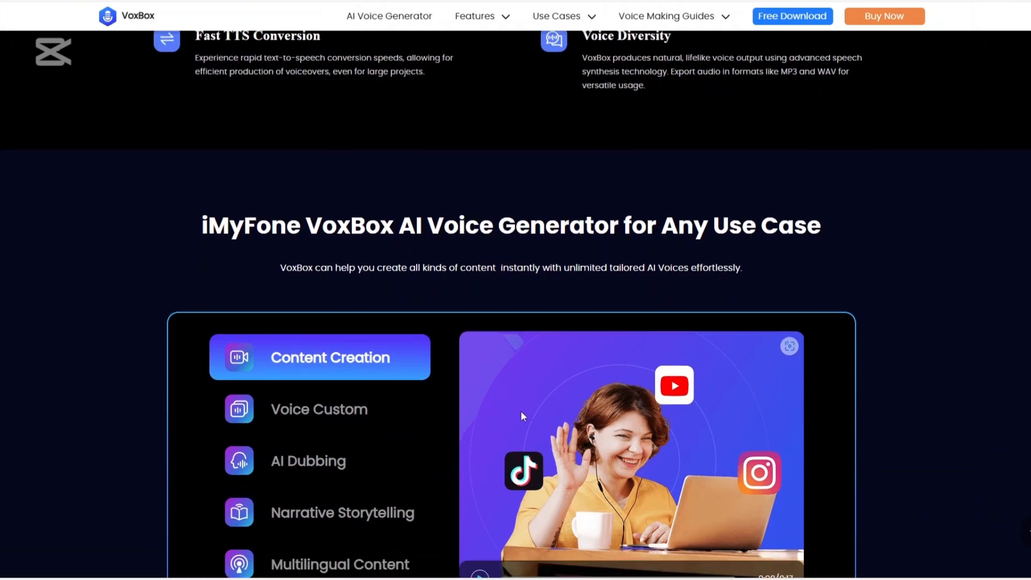
scroll(522, 435, down, 2)
scroll(500, 420, down, 1)
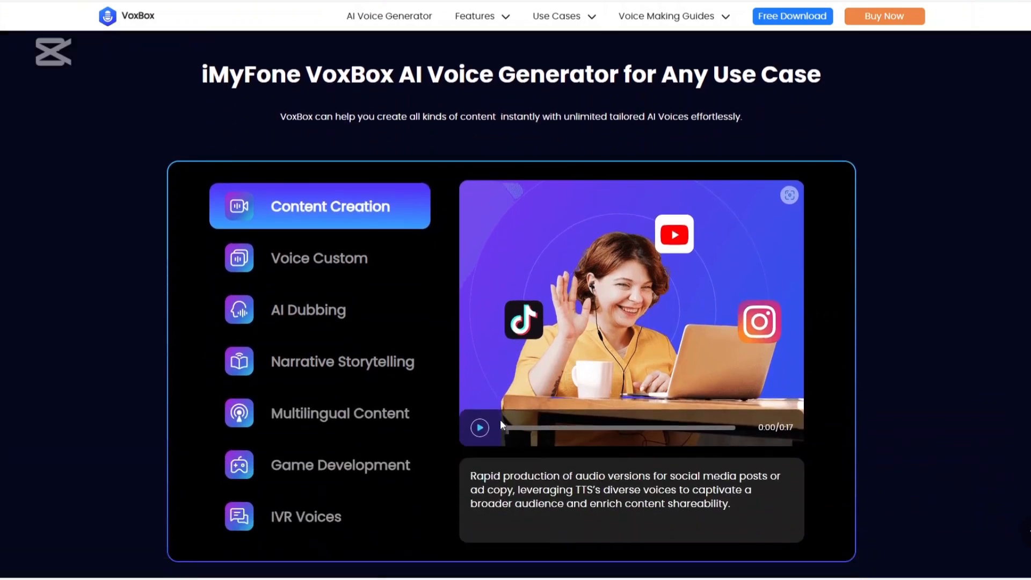
scroll(502, 427, down, 1)
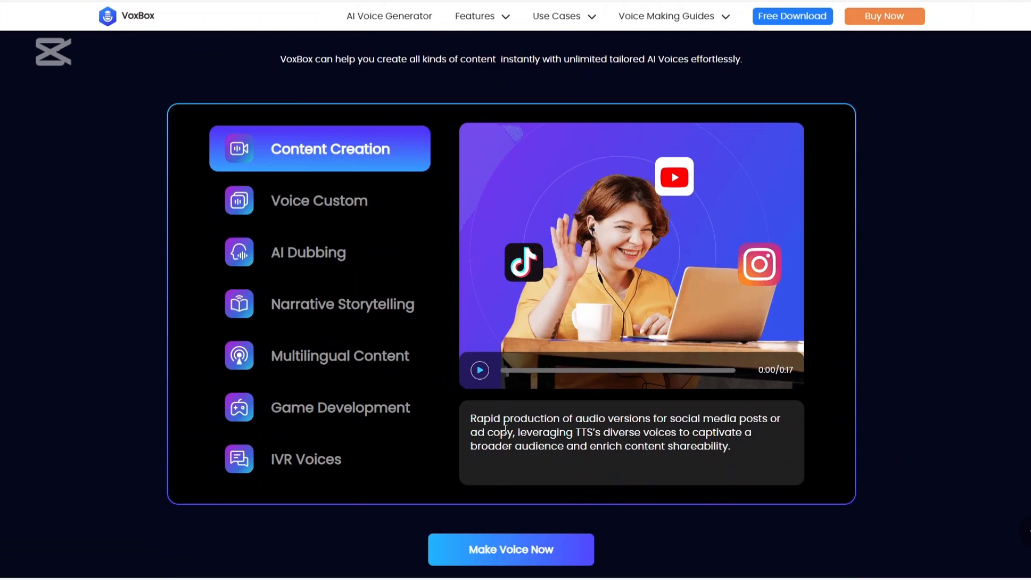
scroll(508, 446, down, 2)
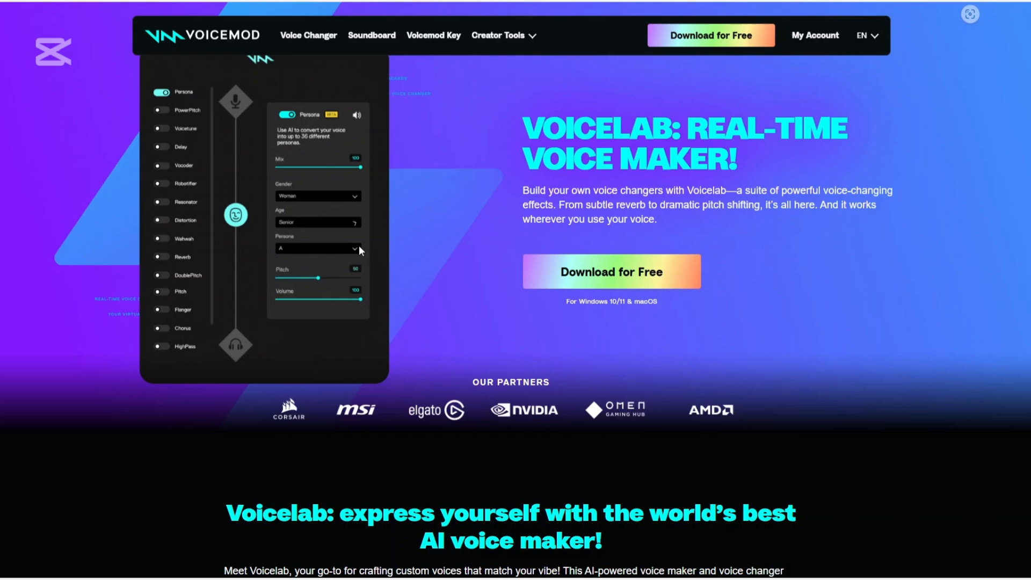
scroll(368, 274, down, 1)
scroll(364, 275, down, 1)
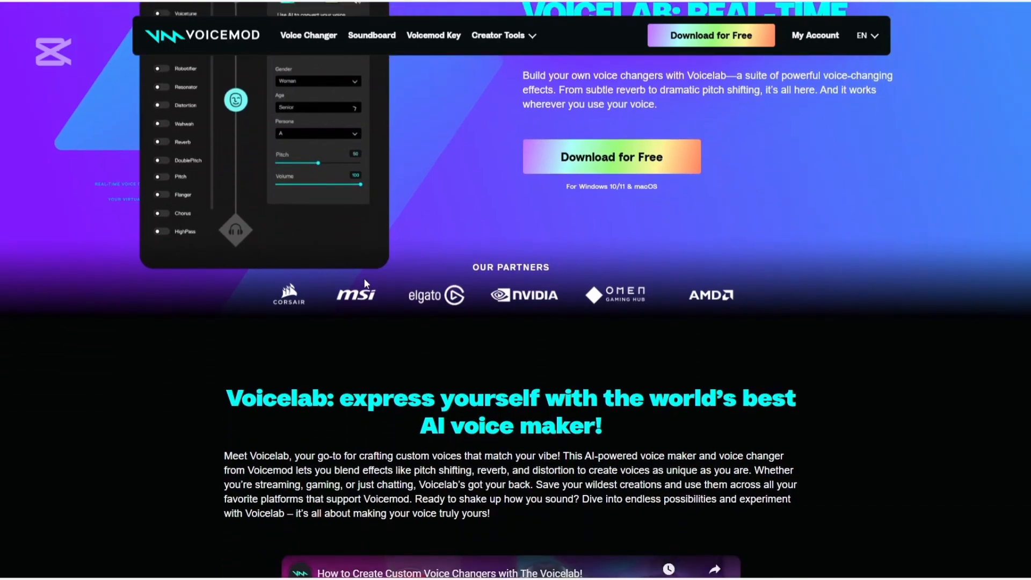
scroll(368, 301, down, 2)
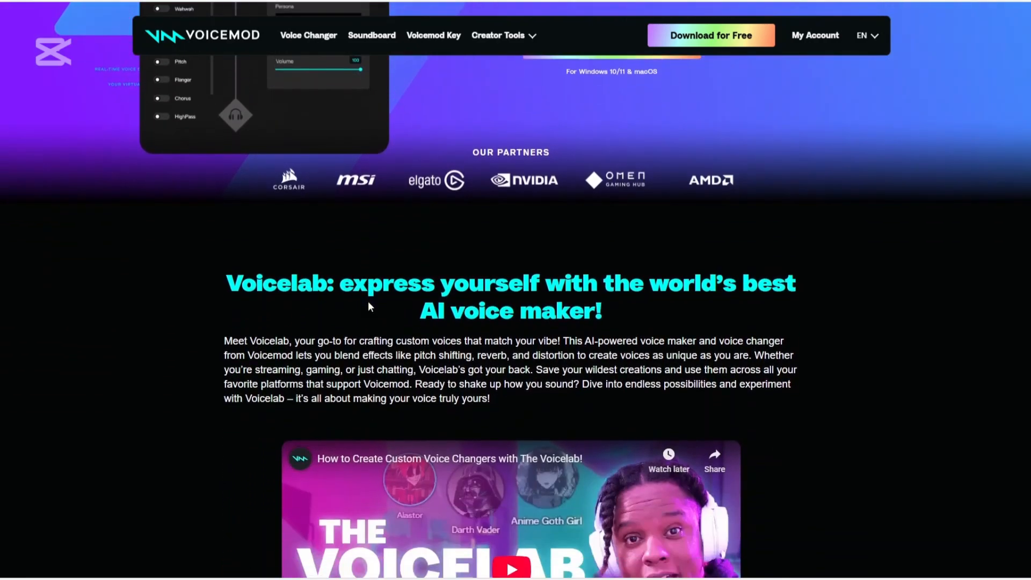
scroll(371, 310, down, 2)
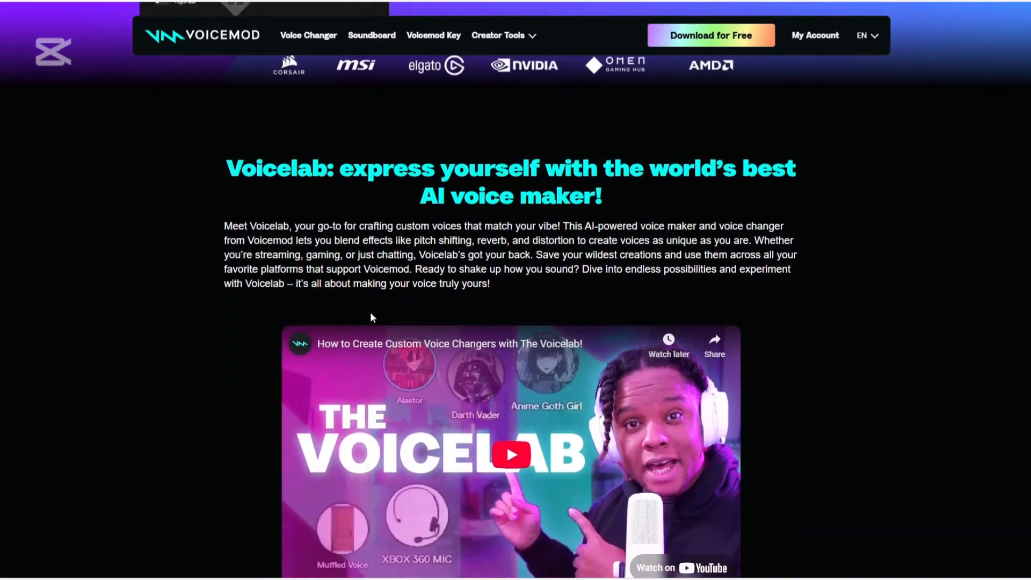
scroll(370, 312, down, 1)
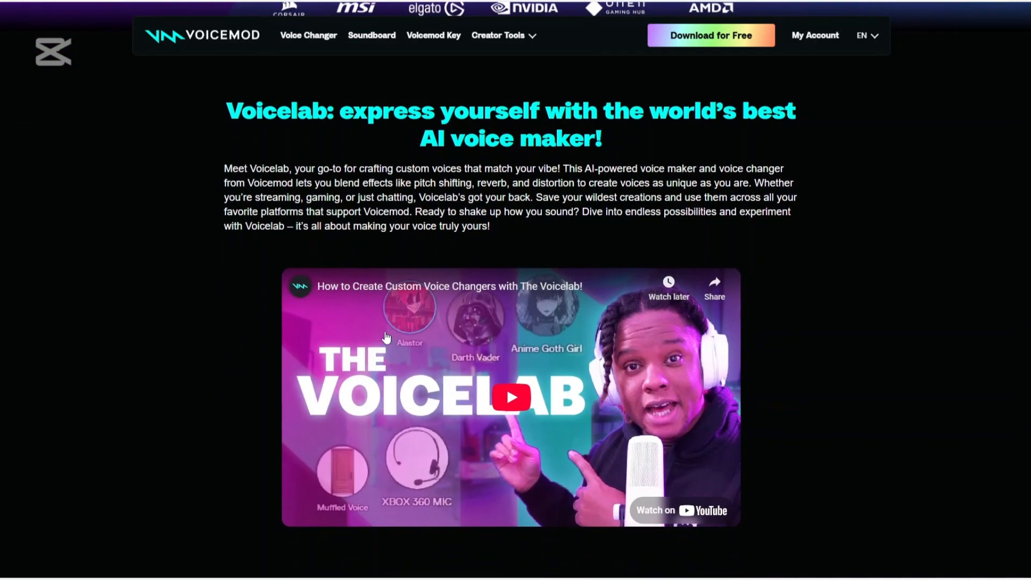
scroll(386, 337, down, 2)
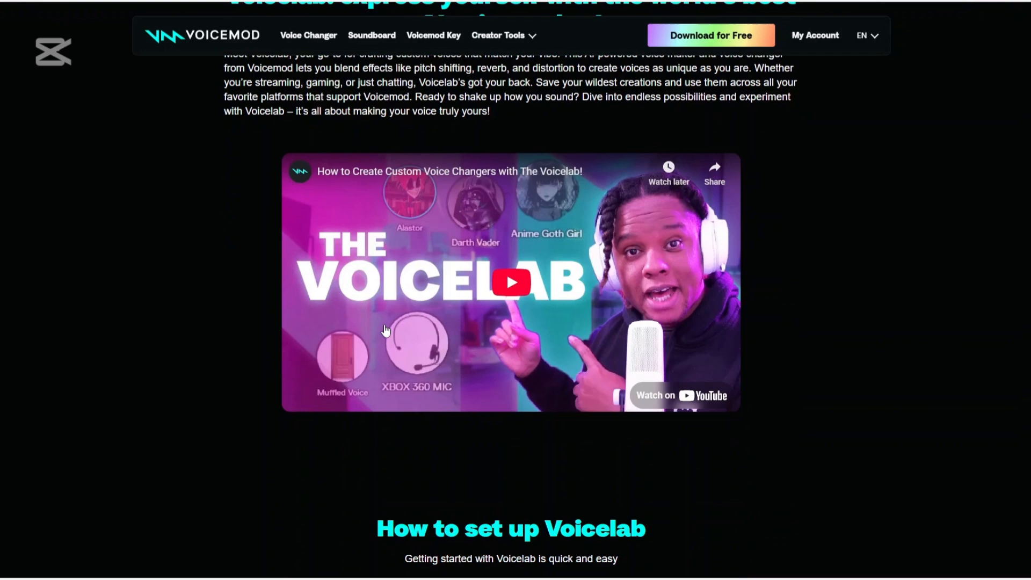
scroll(386, 331, down, 2)
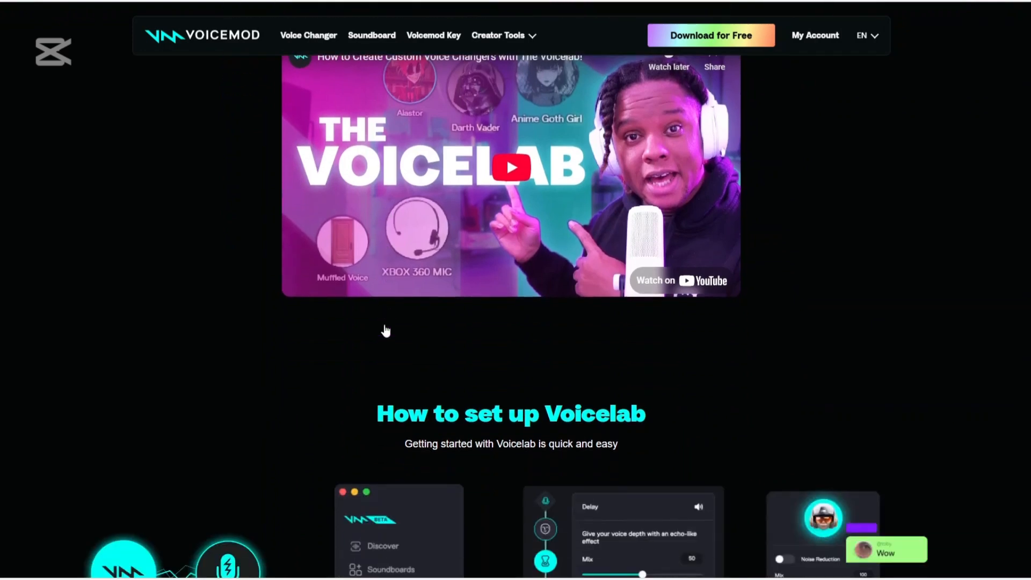
scroll(391, 340, down, 1)
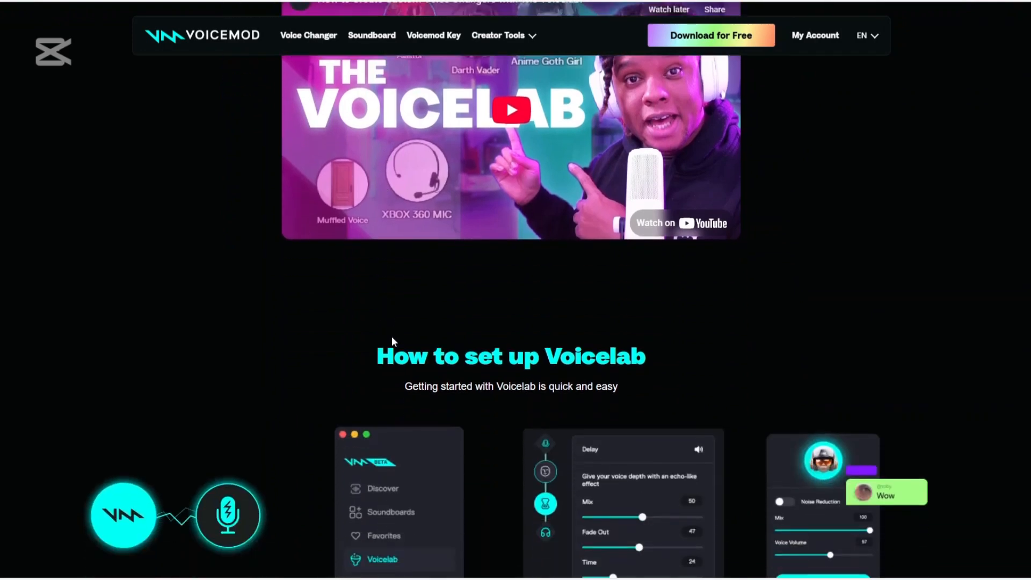
scroll(422, 347, down, 2)
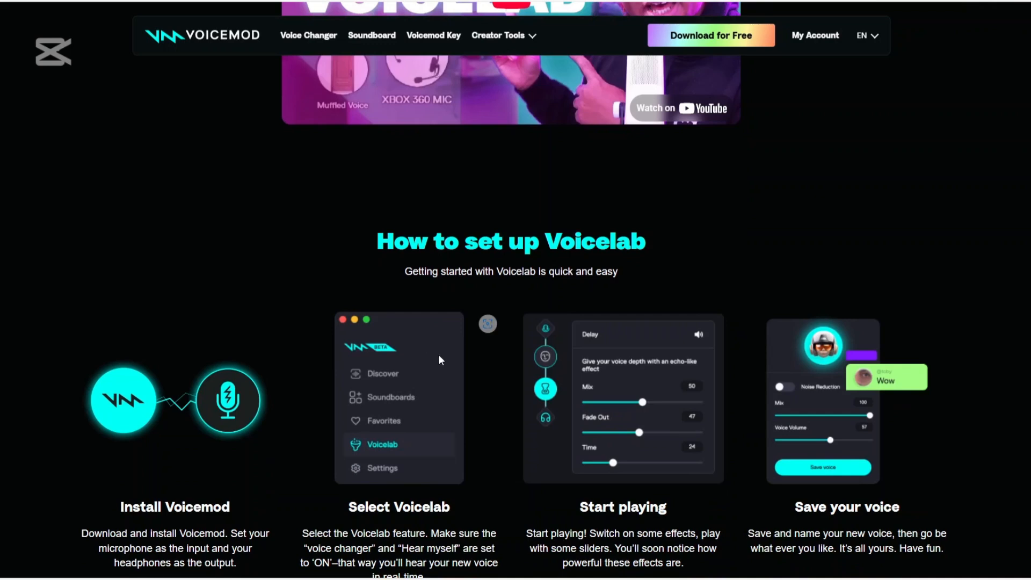
scroll(440, 354, down, 2)
scroll(438, 355, down, 2)
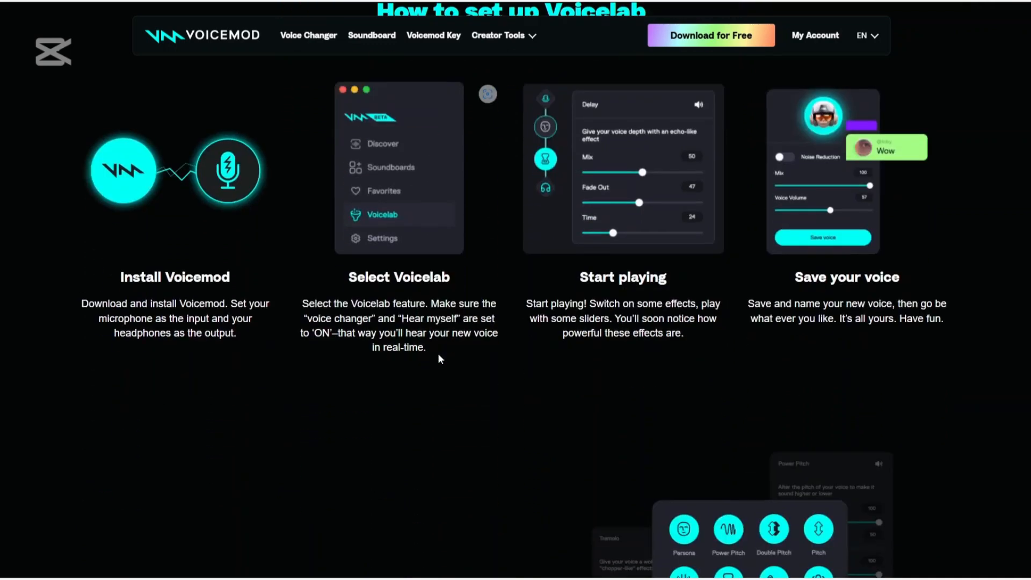
scroll(438, 353, down, 2)
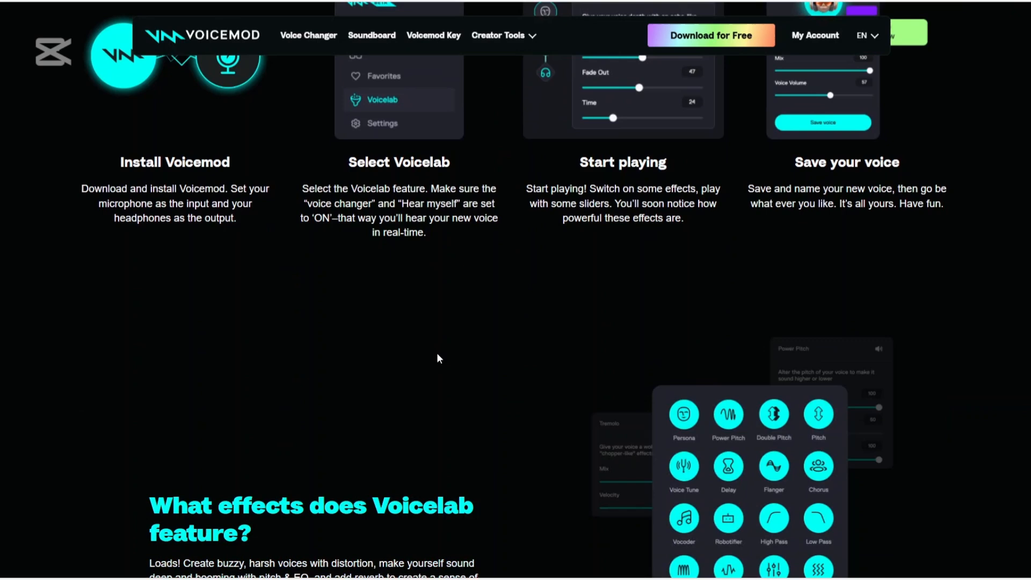
scroll(456, 366, down, 3)
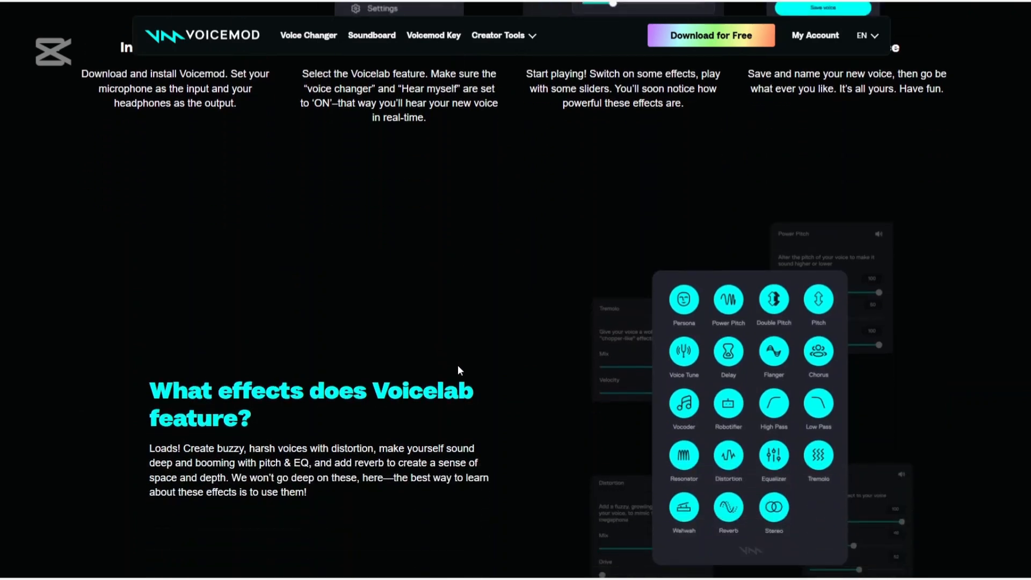
scroll(475, 372, down, 2)
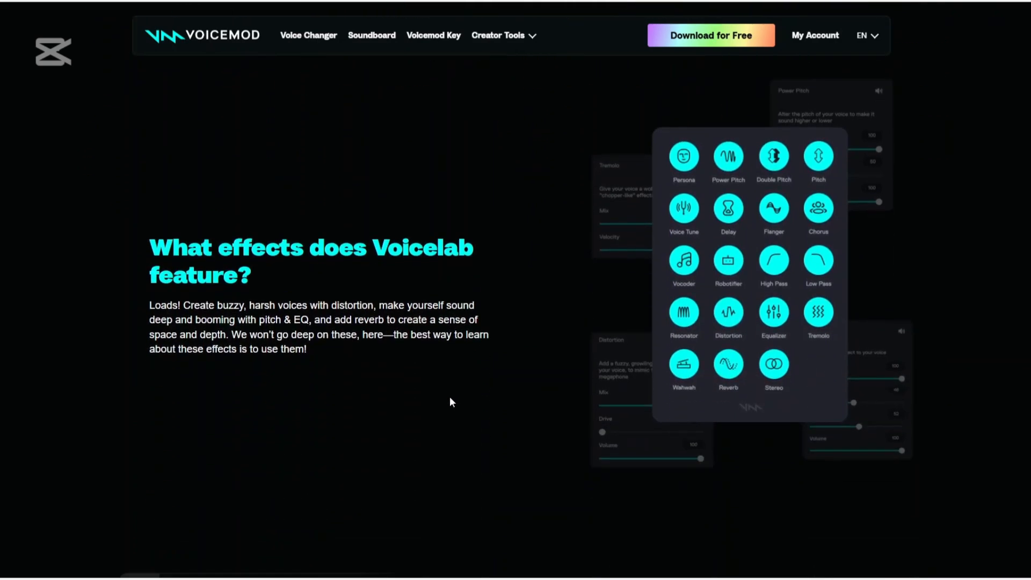
scroll(449, 396, down, 3)
scroll(446, 396, down, 3)
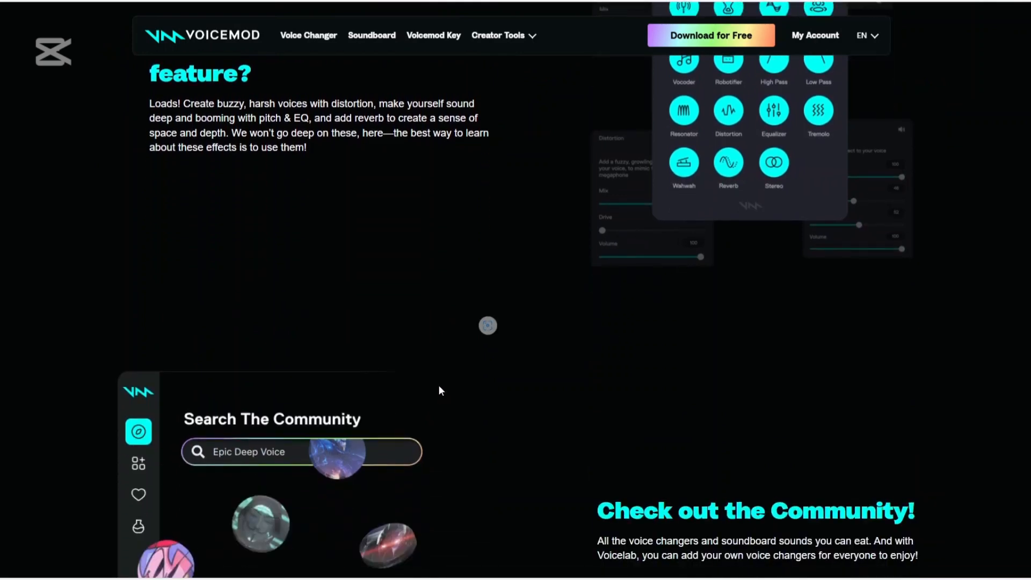
scroll(434, 376, down, 1)
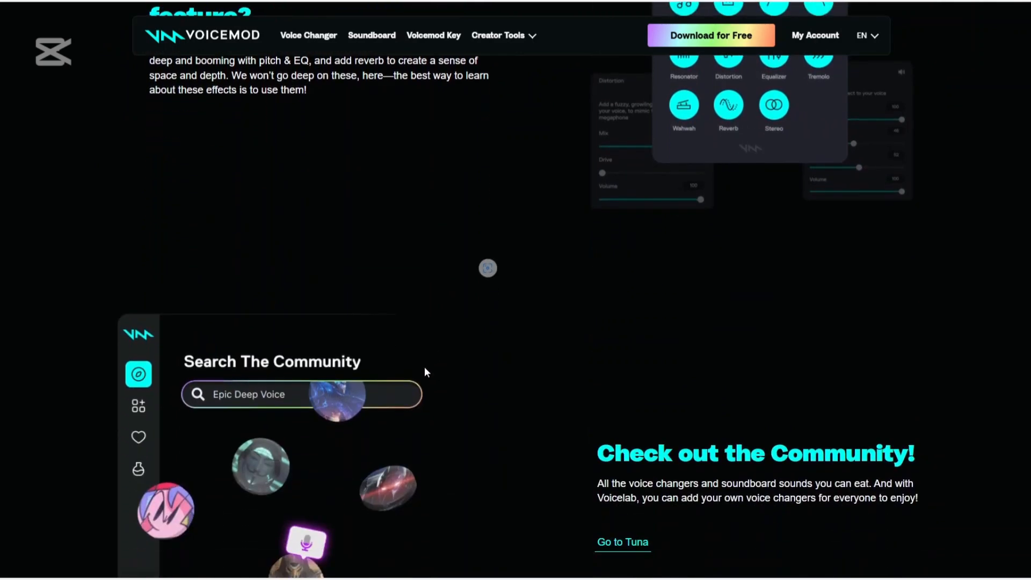
scroll(426, 367, down, 2)
scroll(428, 389, down, 2)
scroll(428, 389, down, 2)
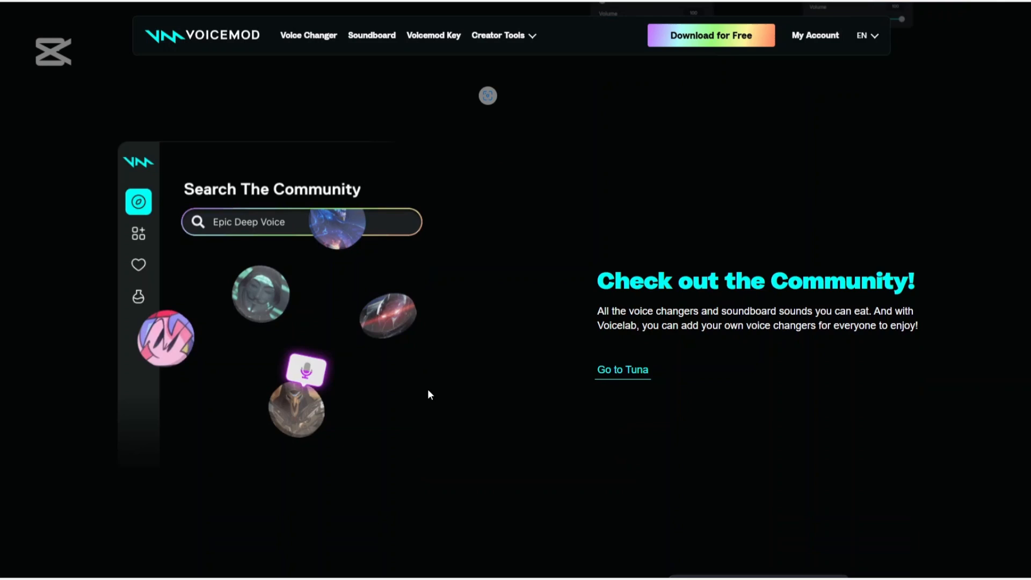
scroll(428, 389, down, 3)
scroll(428, 389, down, 1)
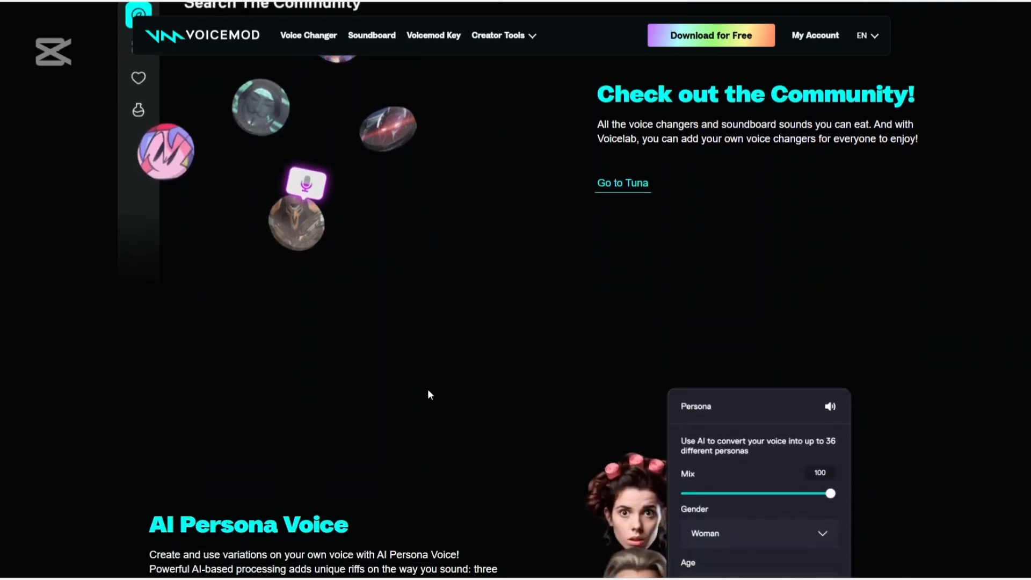
scroll(428, 389, down, 1)
scroll(427, 388, down, 2)
scroll(427, 389, down, 1)
scroll(427, 388, down, 1)
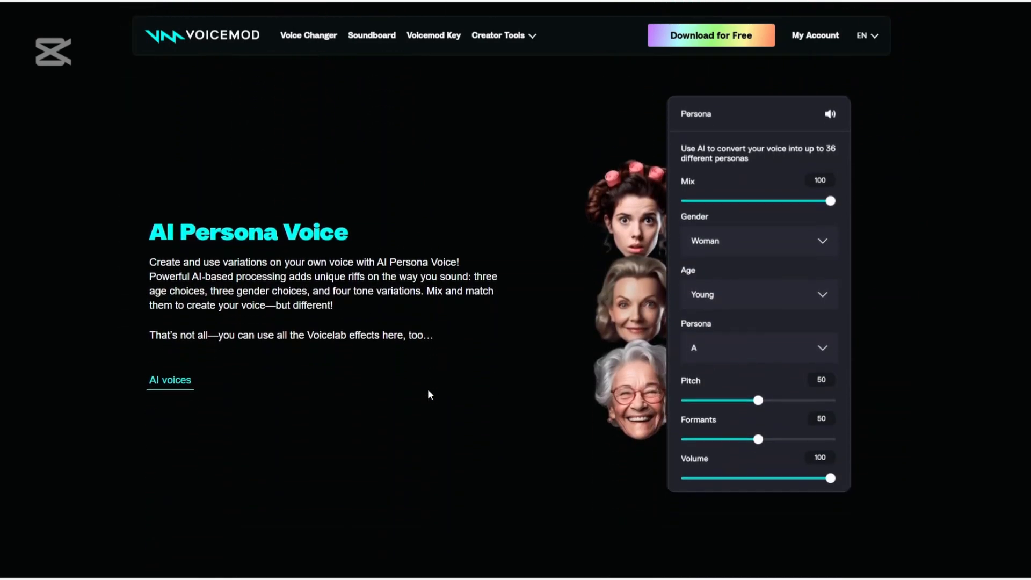
scroll(428, 390, down, 1)
scroll(426, 387, down, 1)
scroll(424, 387, down, 1)
scroll(425, 387, down, 2)
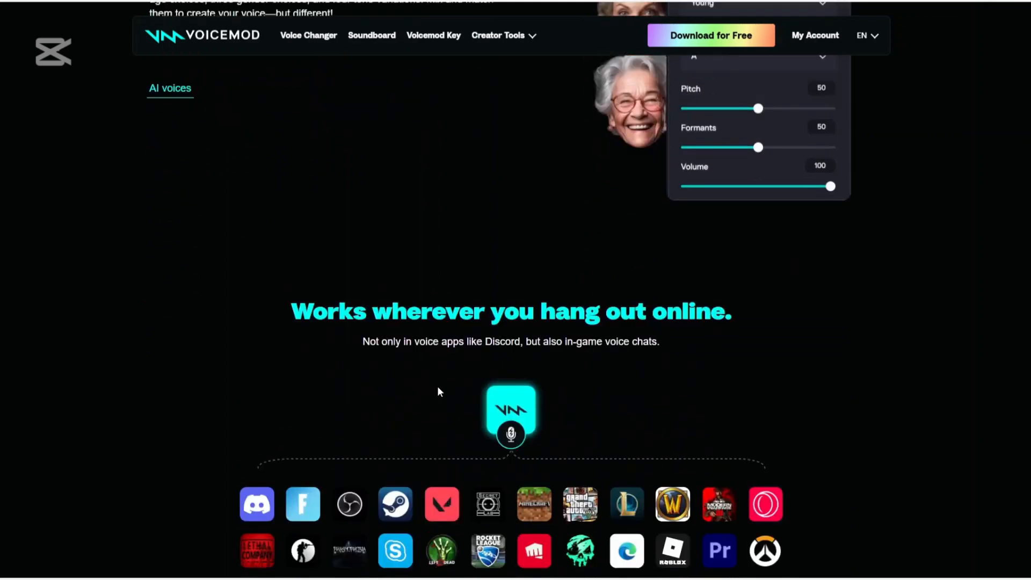
scroll(437, 385, down, 1)
scroll(439, 387, down, 1)
scroll(439, 388, down, 2)
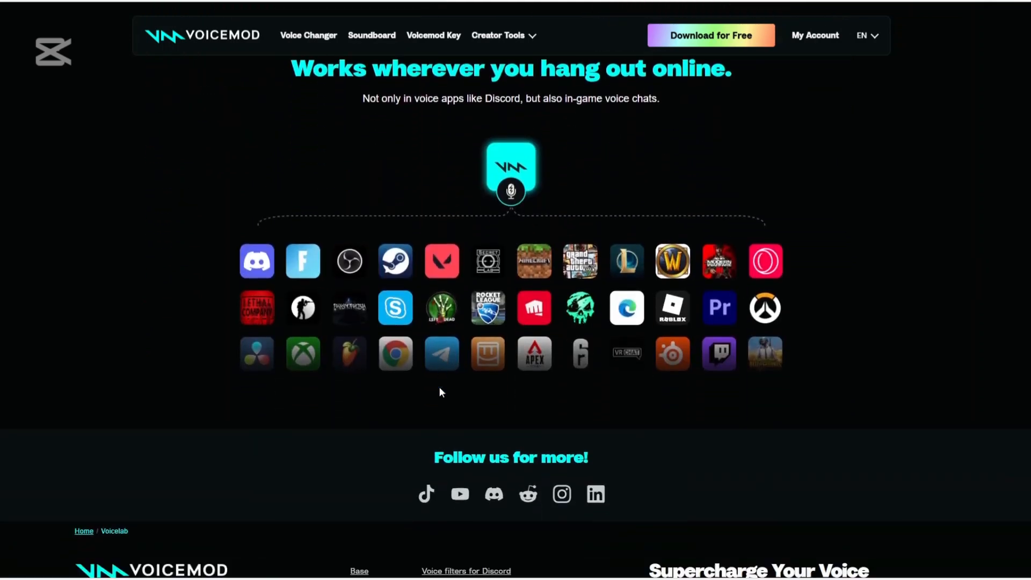
scroll(439, 387, down, 1)
scroll(438, 384, down, 1)
scroll(437, 384, down, 1)
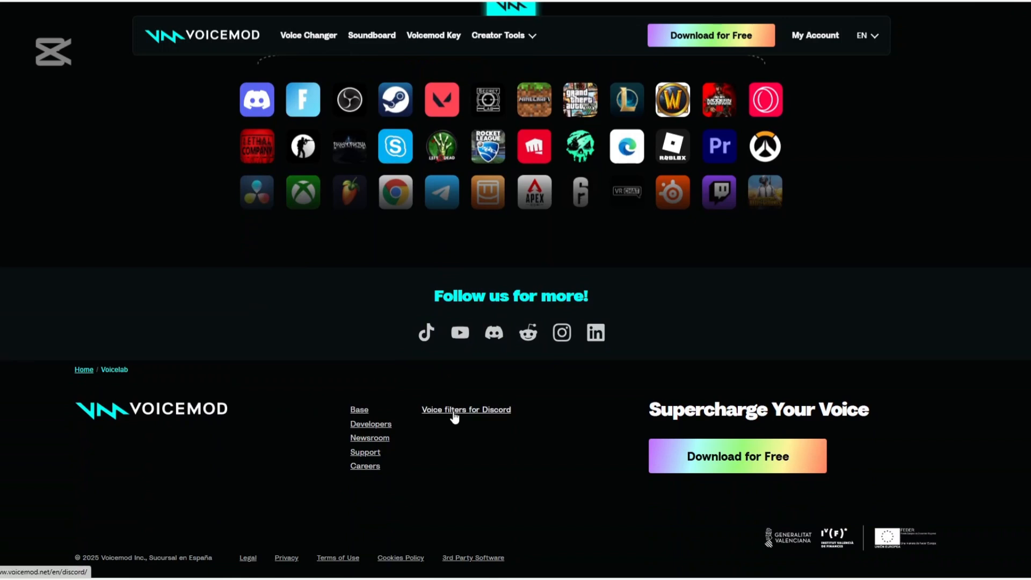
Switch to the VoxBox voice cloner page and dismiss the Google sign-in prompt.
click(540, 11)
scroll(639, 294, down, 1)
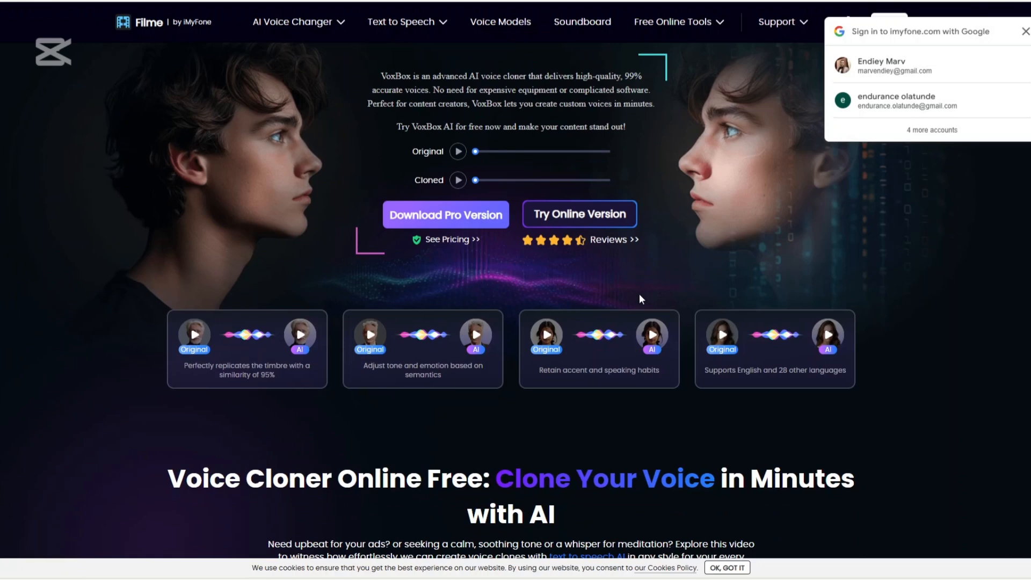
scroll(639, 294, down, 2)
scroll(617, 326, down, 1)
scroll(602, 337, down, 1)
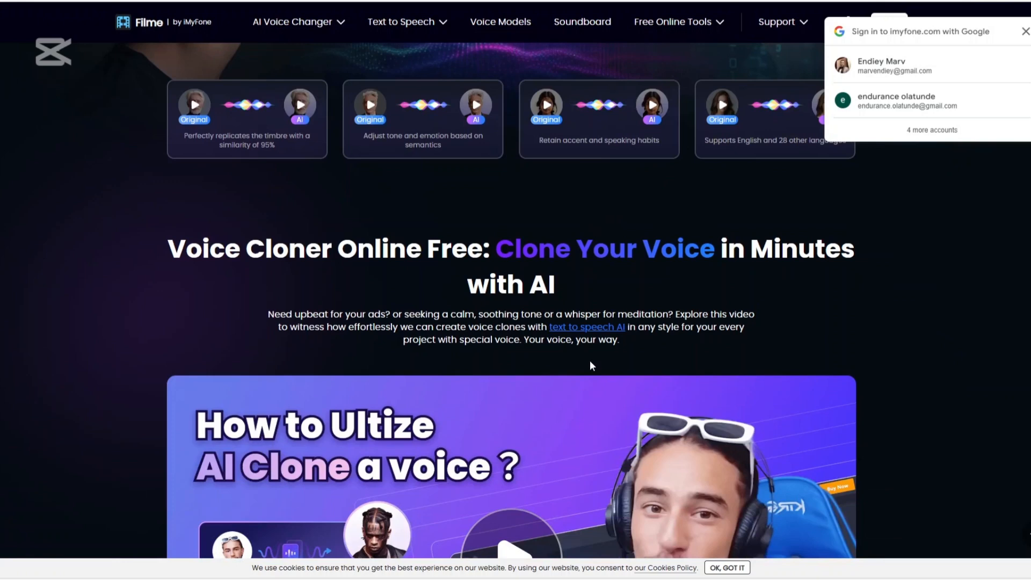
scroll(590, 360, down, 2)
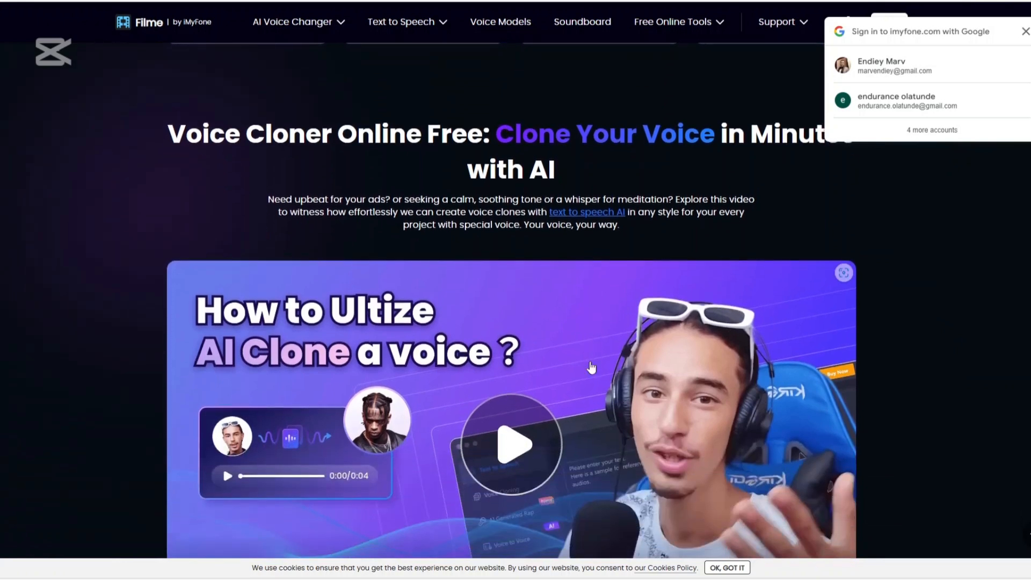
scroll(590, 367, down, 1)
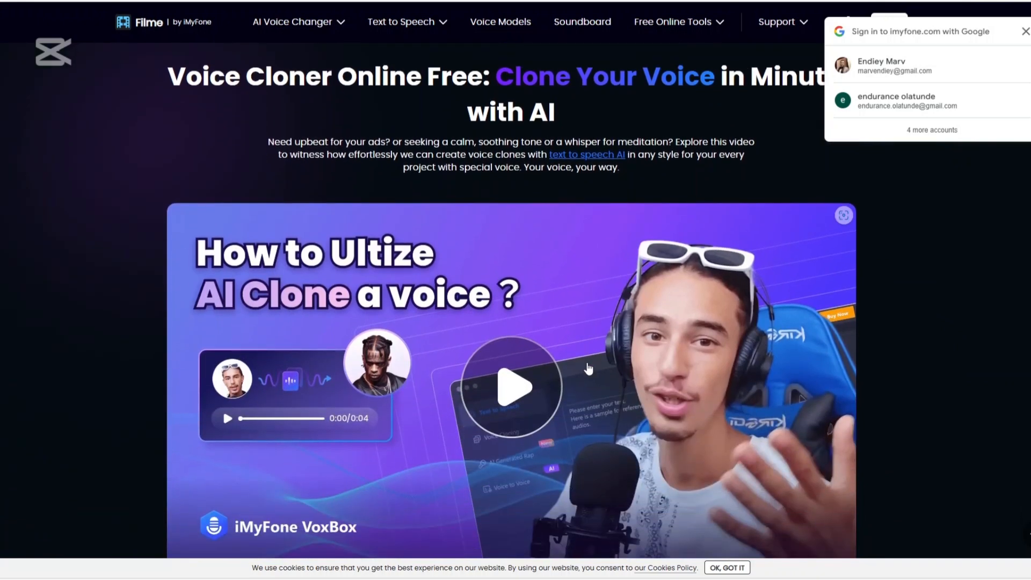
scroll(590, 369, down, 2)
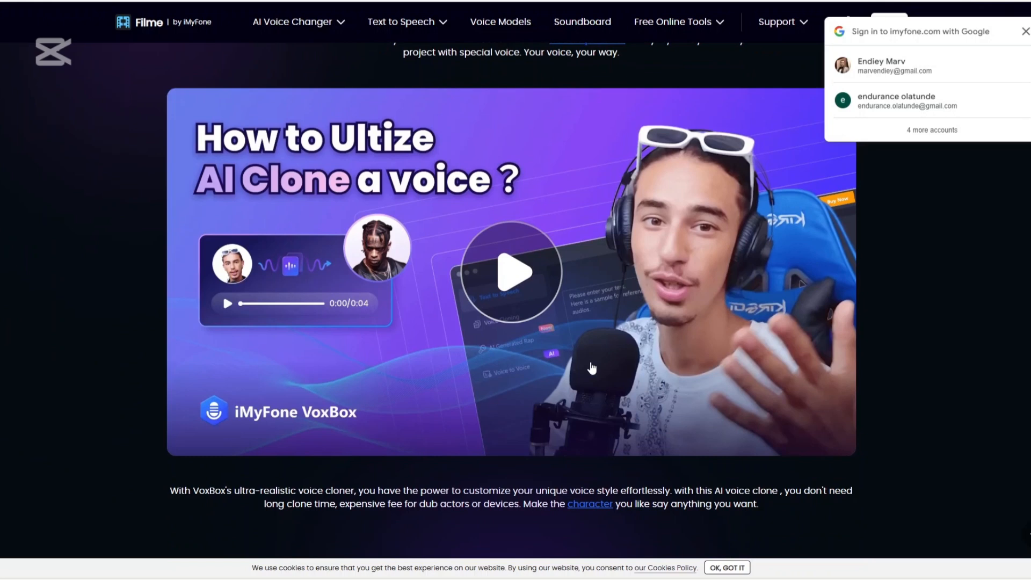
scroll(590, 369, down, 1)
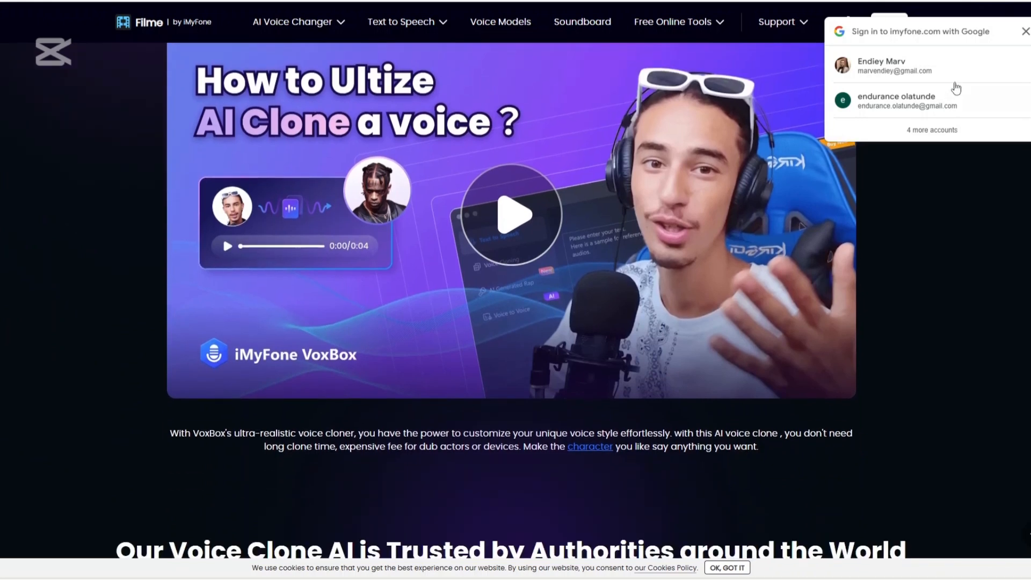
click(1024, 31)
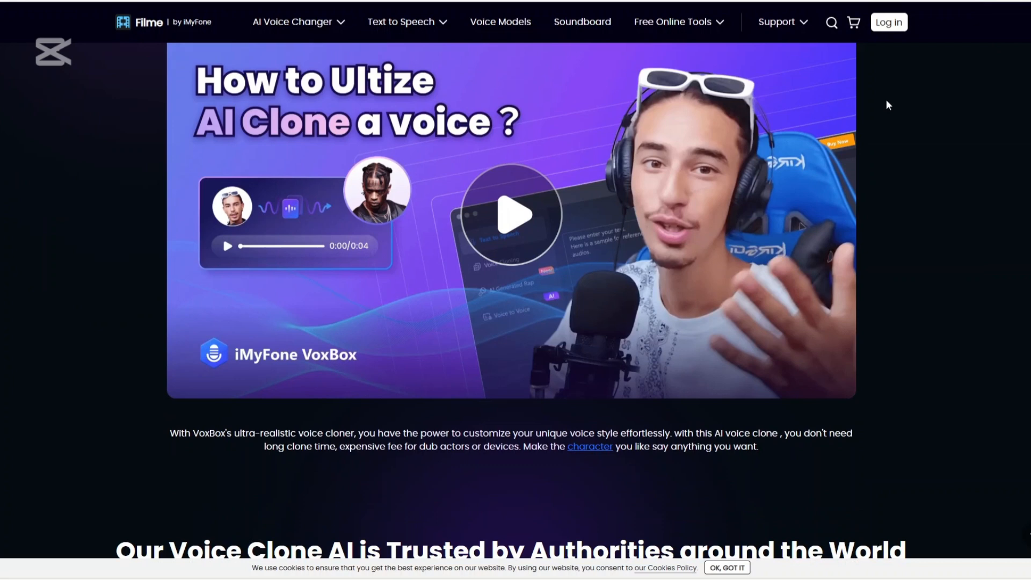
scroll(419, 335, down, 2)
scroll(349, 337, down, 1)
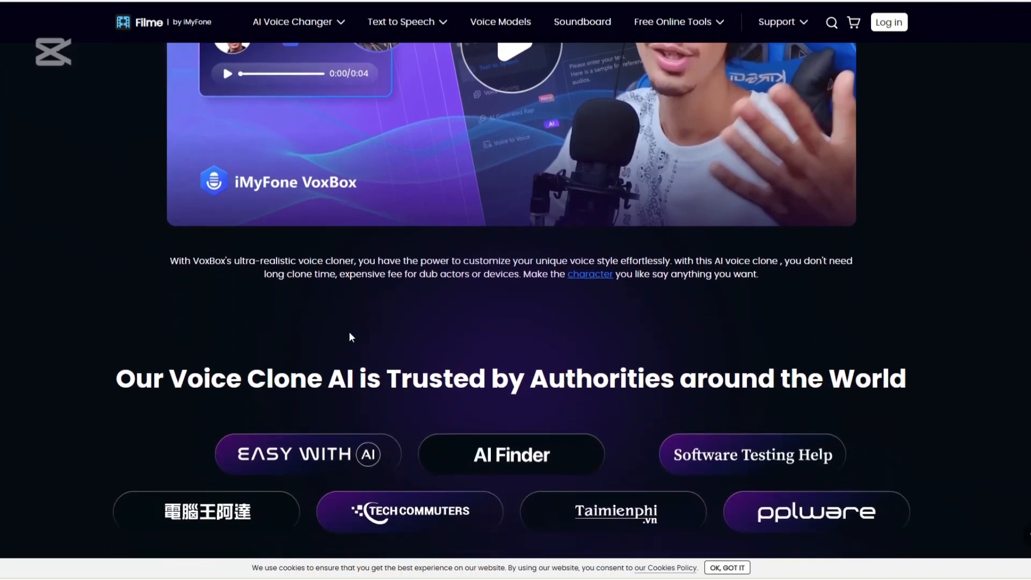
scroll(349, 337, down, 2)
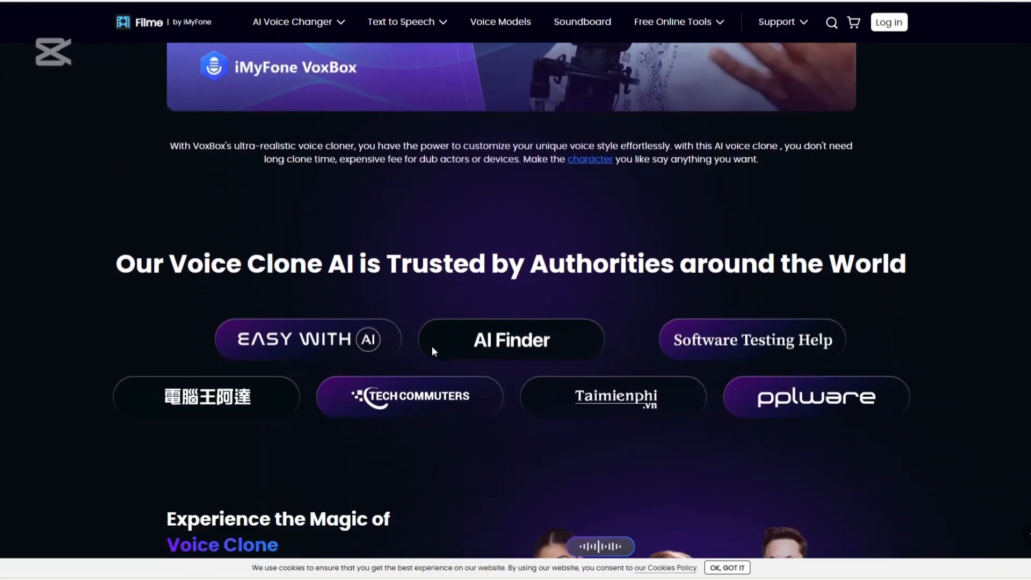
scroll(432, 346, down, 1)
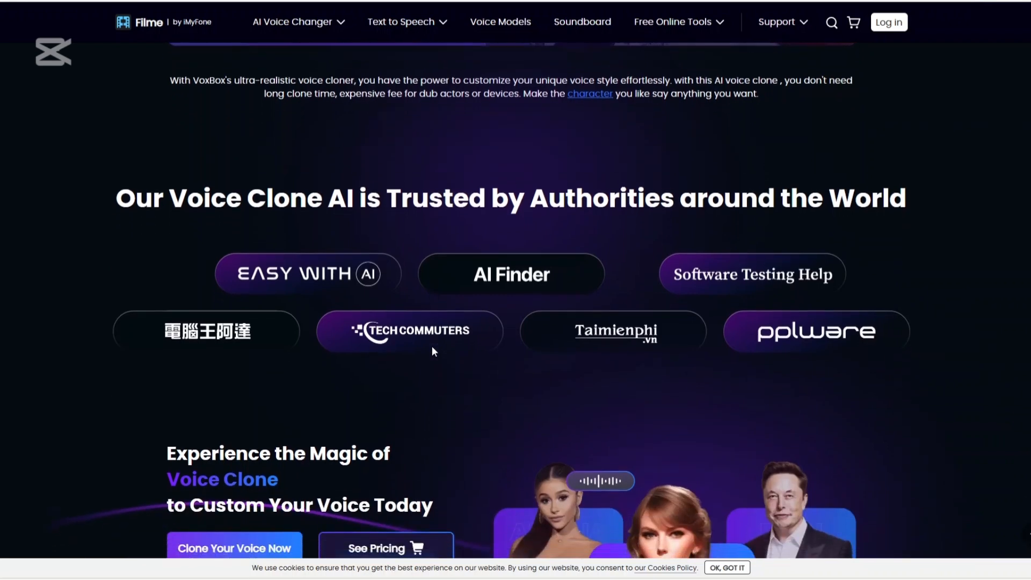
scroll(431, 346, down, 2)
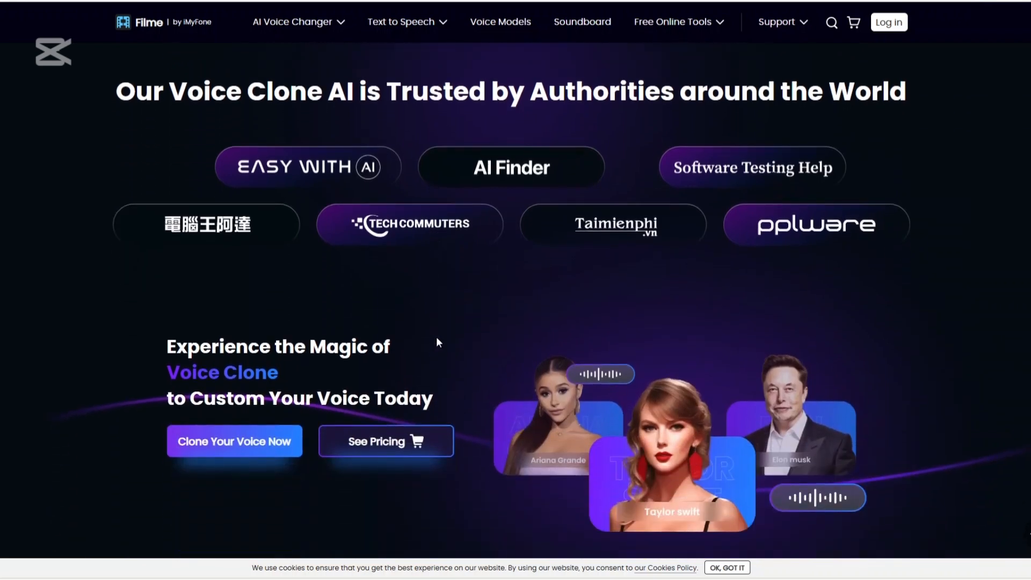
scroll(436, 337, down, 1)
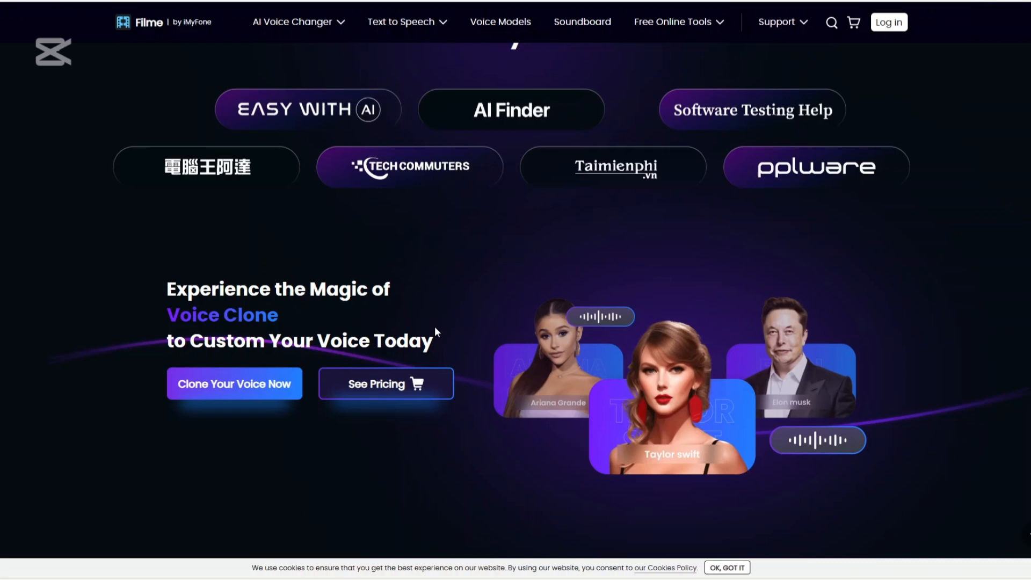
scroll(435, 326, down, 3)
scroll(452, 378, down, 3)
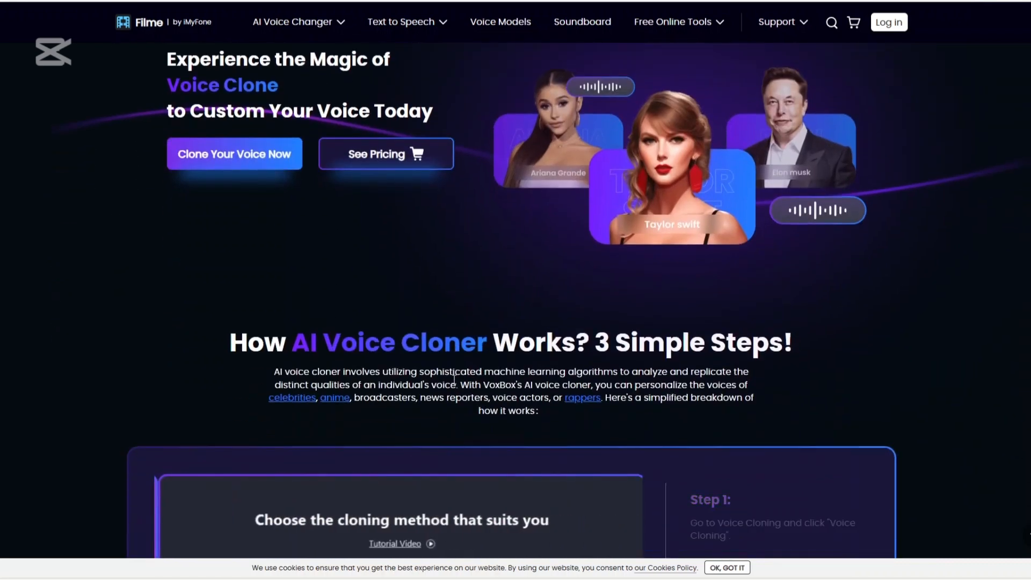
scroll(452, 379, down, 3)
scroll(489, 393, down, 2)
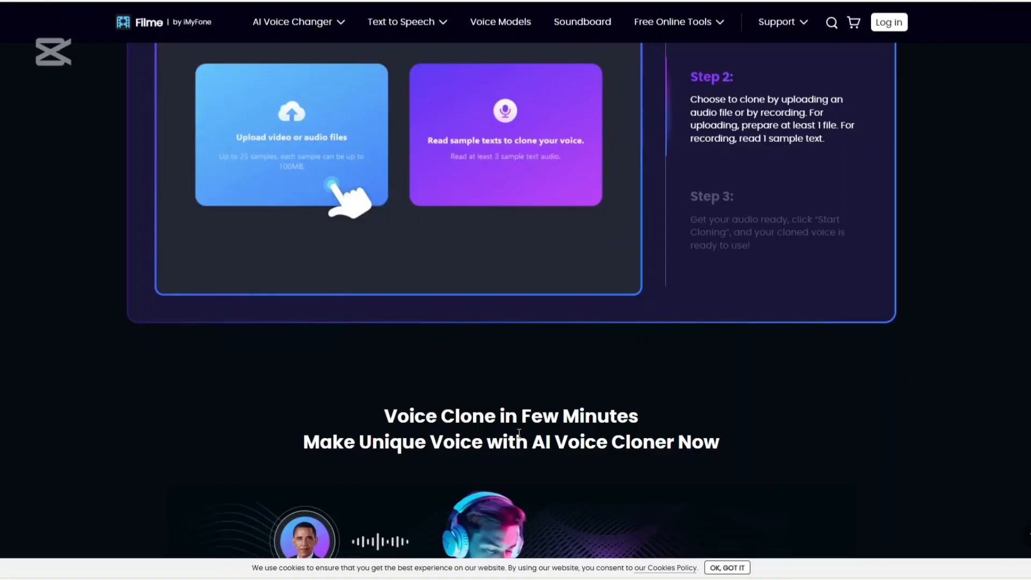
scroll(519, 434, down, 1)
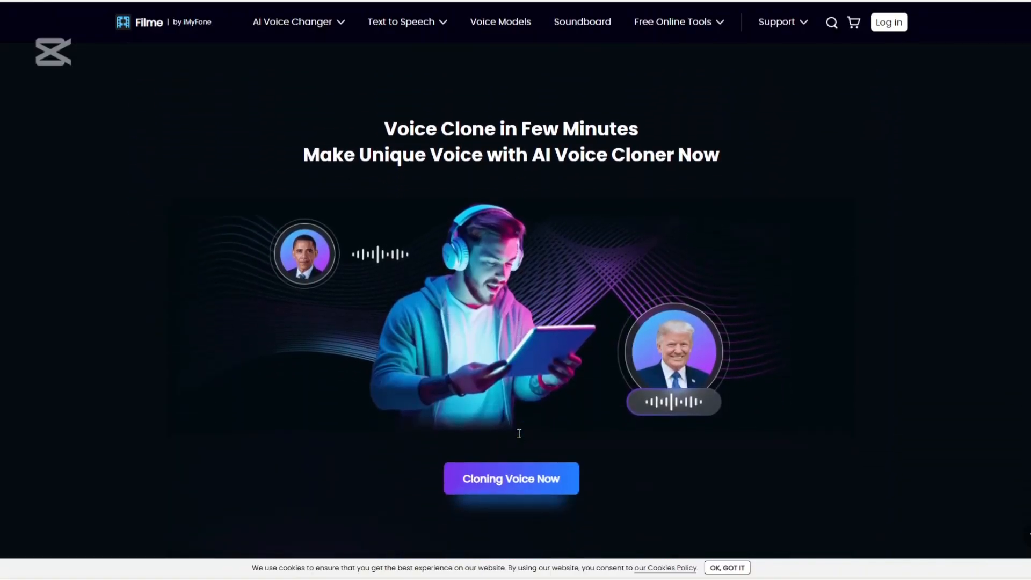
scroll(518, 433, down, 1)
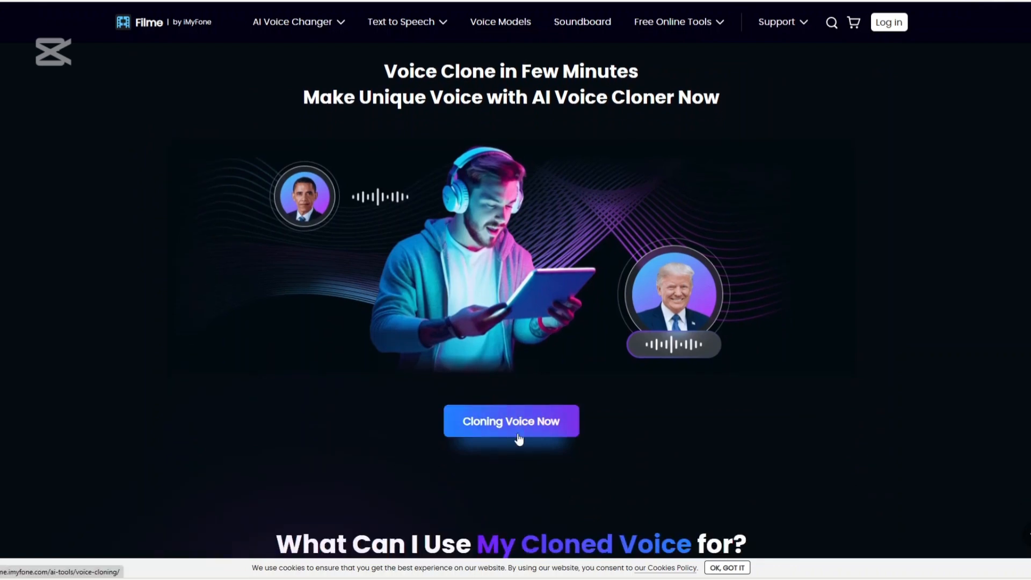
scroll(519, 437, down, 1)
scroll(517, 432, down, 1)
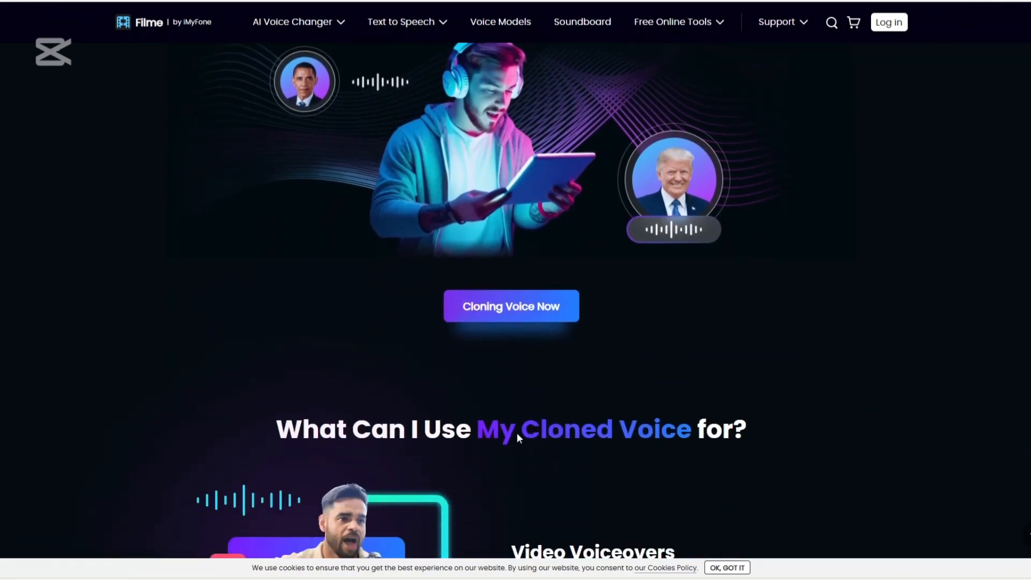